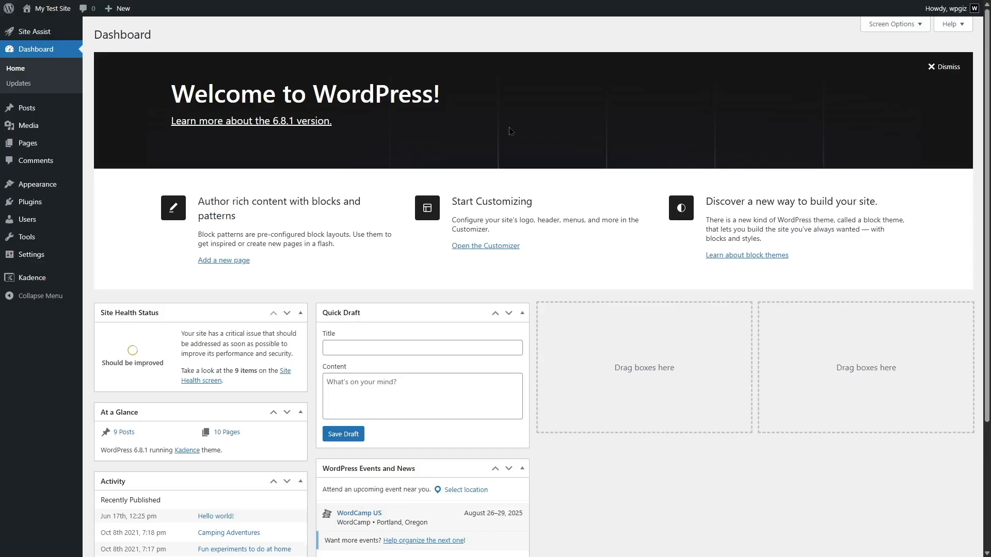
- Find the Usercentrics Cookiebot cookie banner plugin in the plugin directory, then install and activate it
{"action": "mouse_move", "coordinate": [55, 208]}
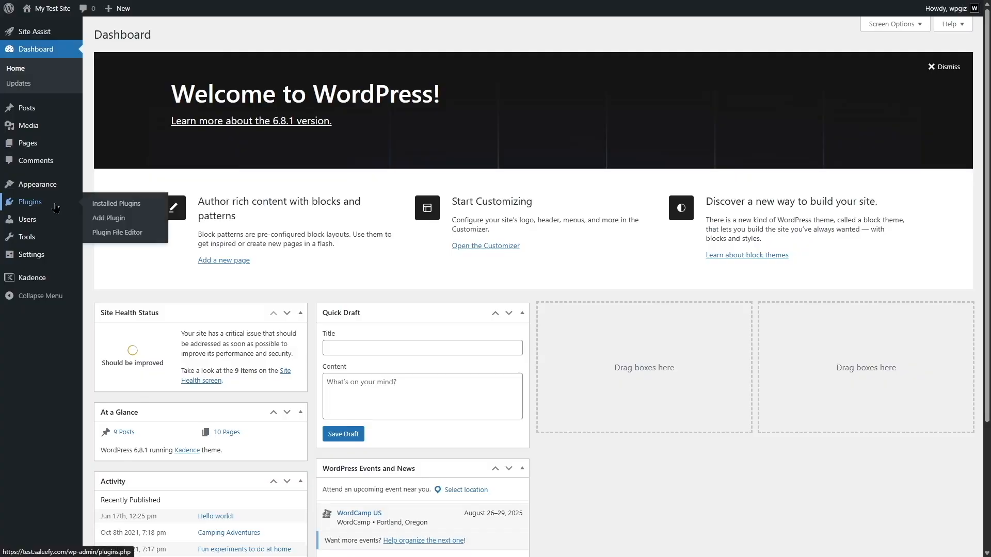
{"action": "left_click", "coordinate": [105, 224]}
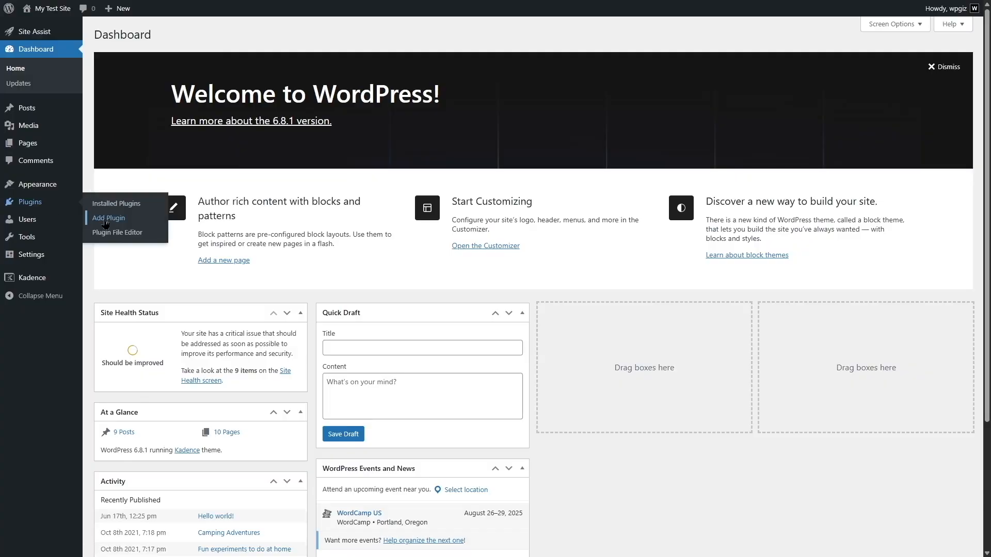
{"action": "left_click", "coordinate": [802, 63]}
{"action": "type", "text": "Cookiebot"}
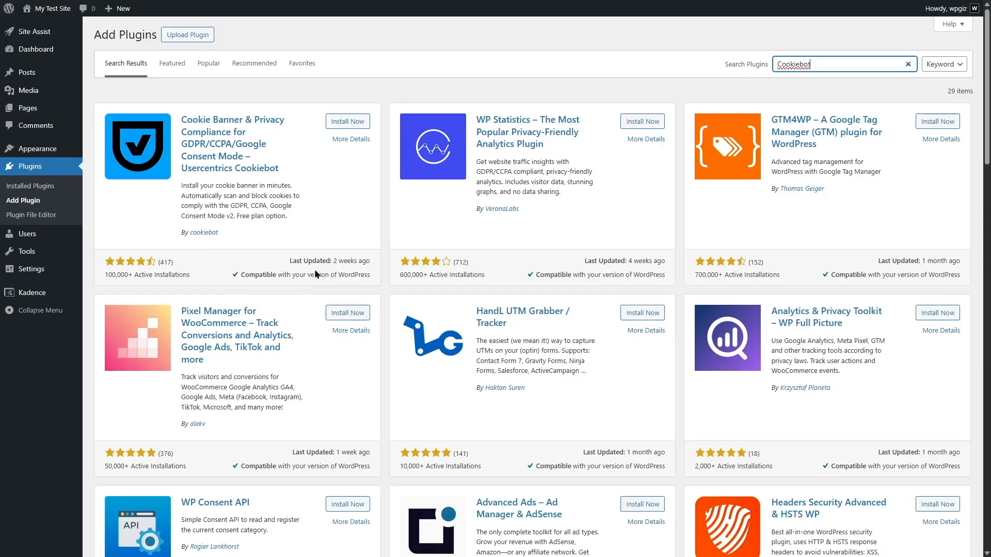
{"action": "left_click", "coordinate": [354, 127]}
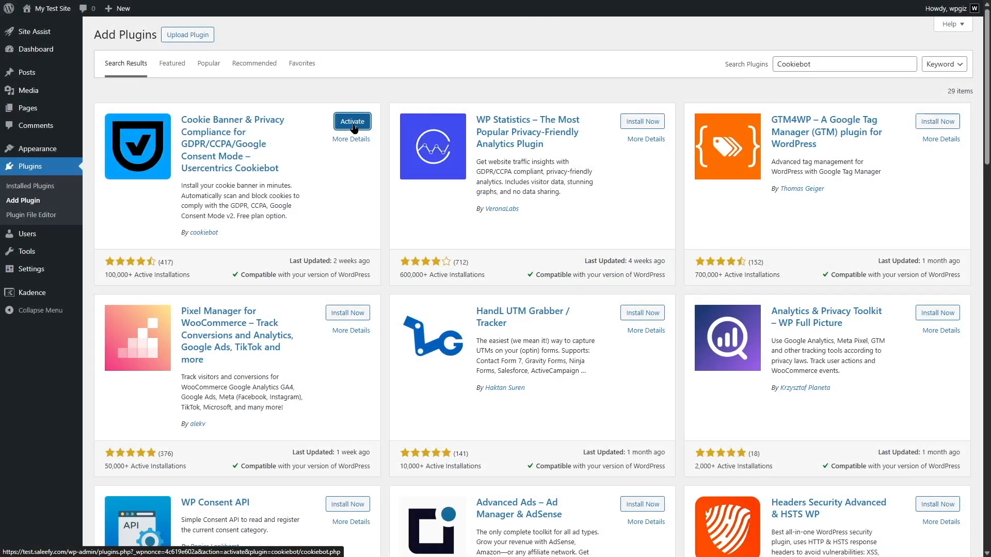
{"action": "left_click", "coordinate": [352, 124]}
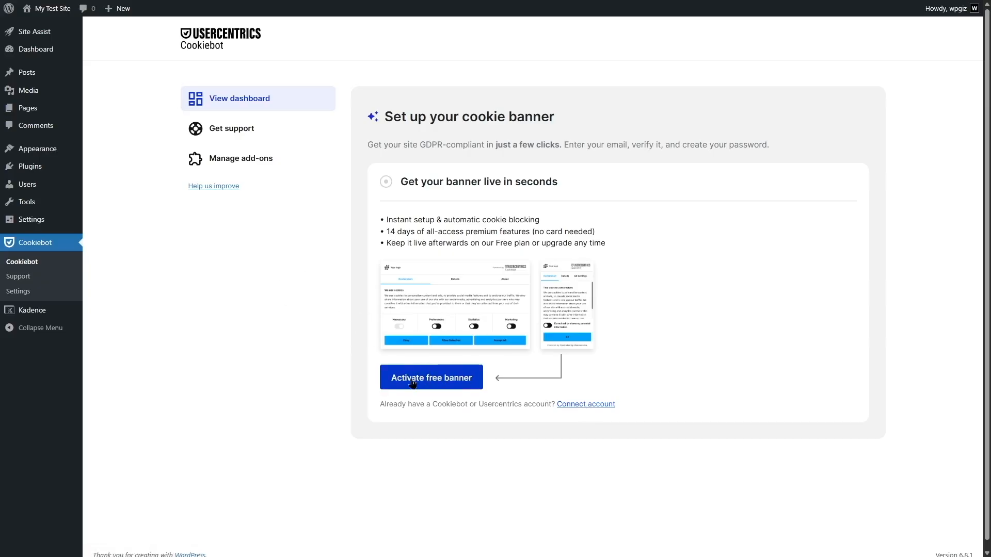
- Start the free banner activation and create a Usercentrics account with the e-mail address, the emailed verification code and the account password
{"action": "left_click", "coordinate": [431, 386]}
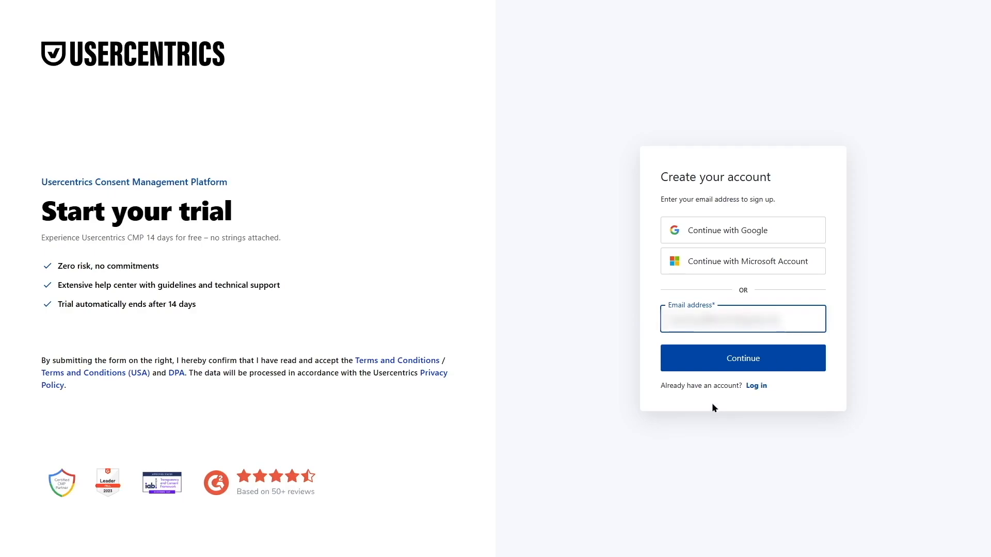
{"action": "left_click", "coordinate": [741, 368]}
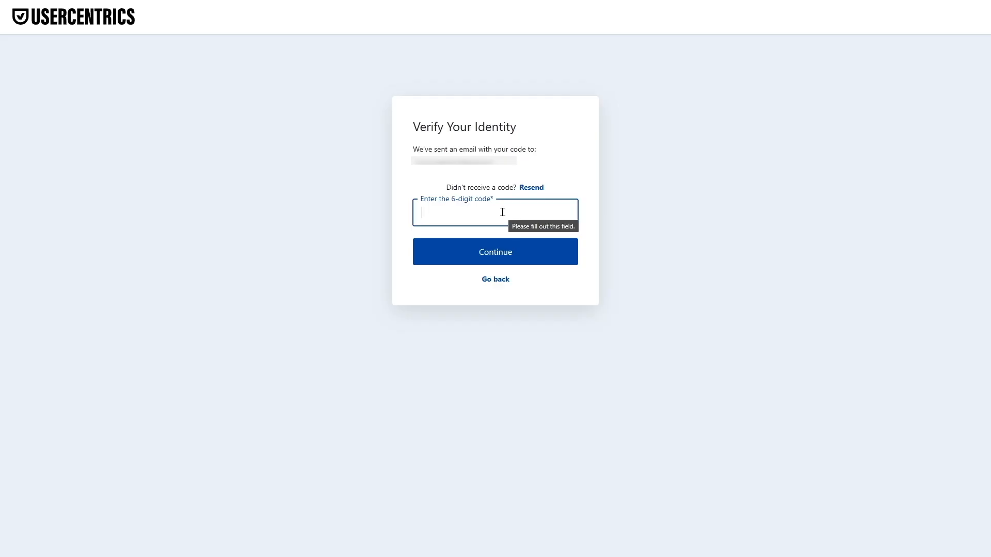
{"action": "key", "text": "ctrl+v"}
{"action": "left_click", "coordinate": [456, 258]}
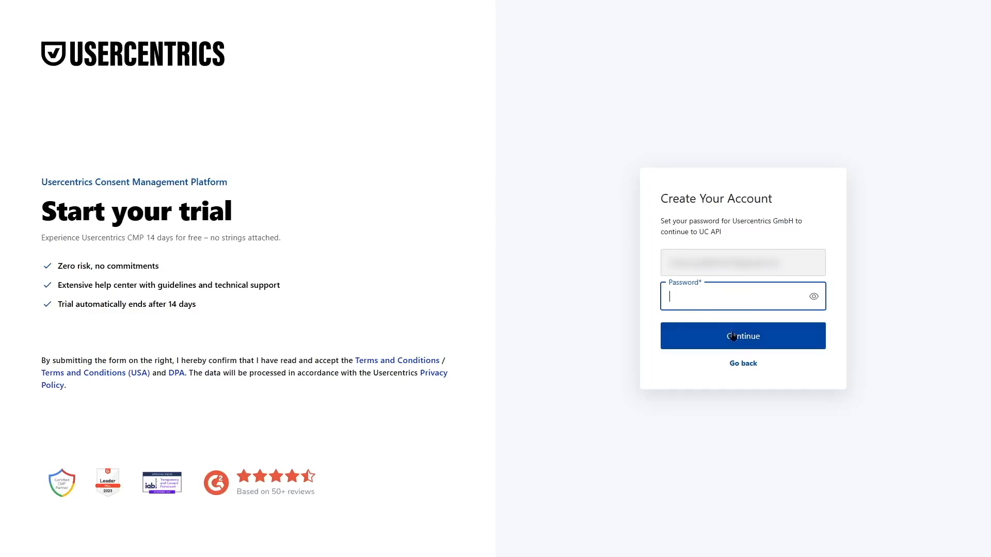
{"action": "key", "text": "ctrl+v"}
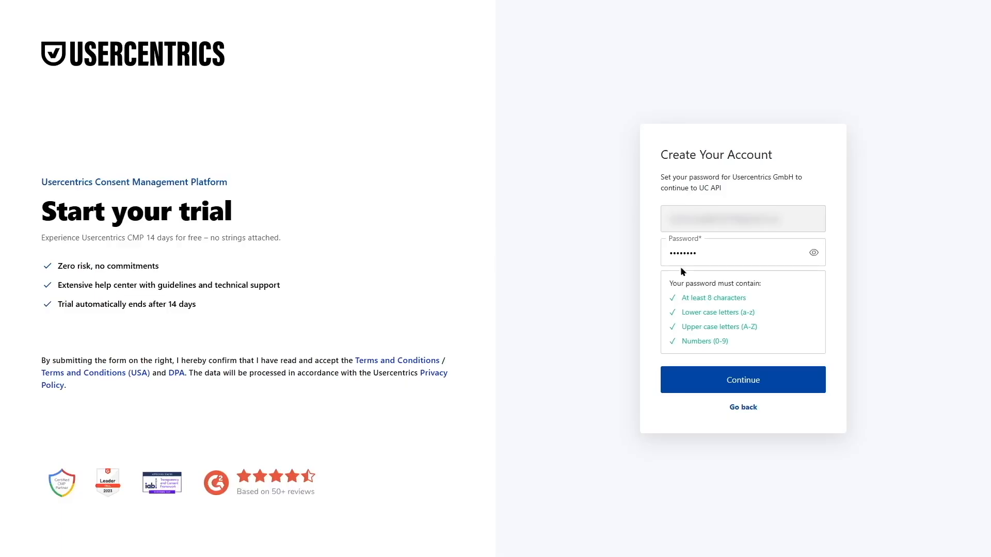
{"action": "left_click", "coordinate": [732, 384]}
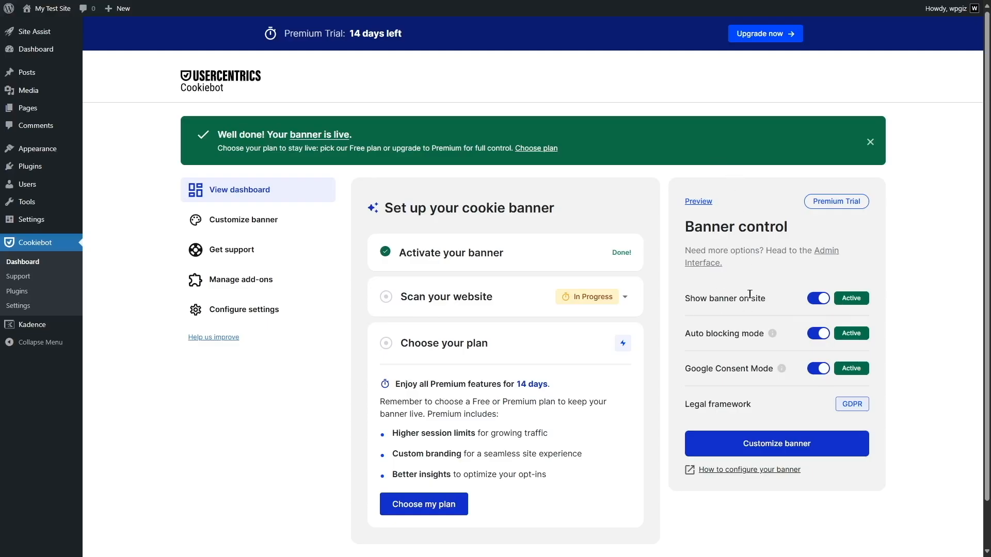
- Turn off the cookie banner's display on the site and turn it back on
{"action": "left_click", "coordinate": [814, 306]}
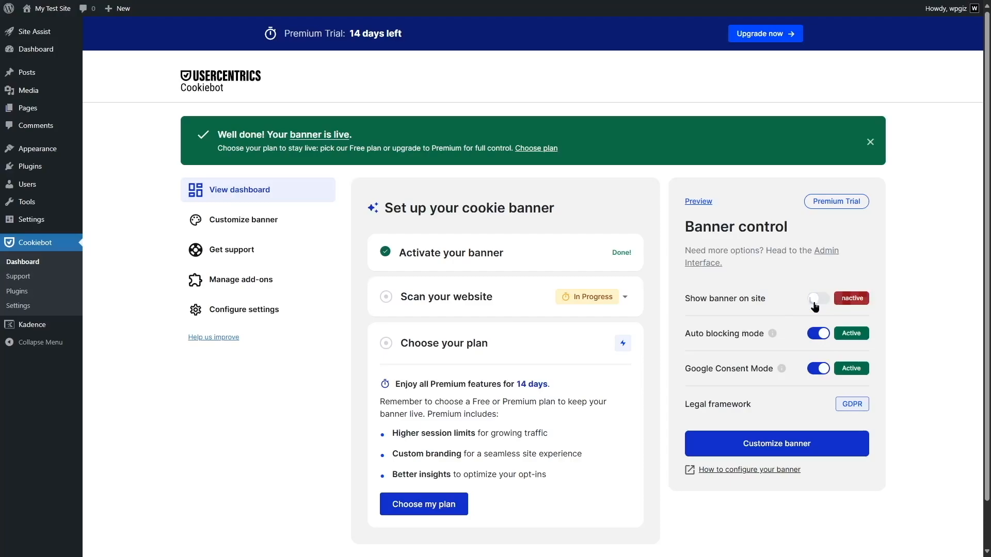
{"action": "left_click", "coordinate": [814, 307]}
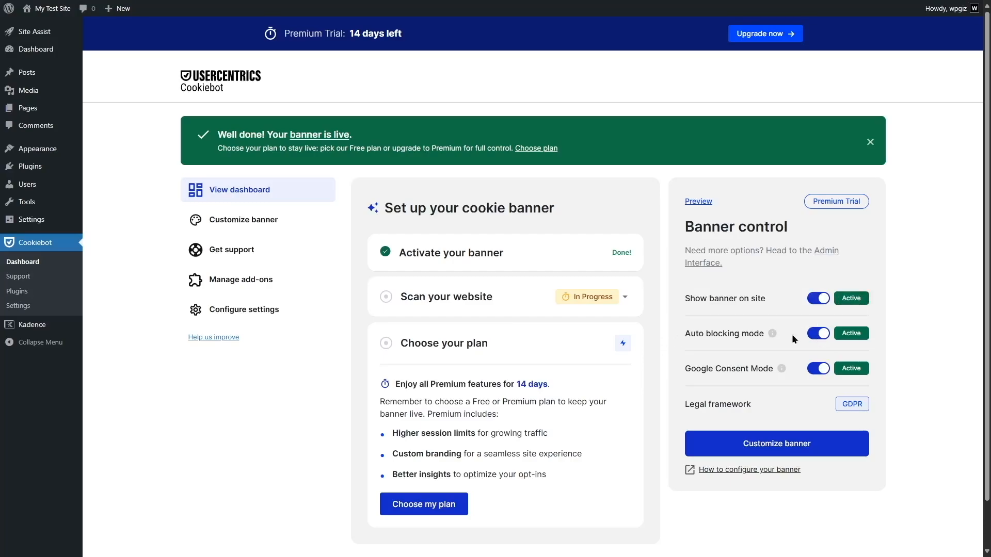
- Read the explanations for auto blocking mode and Google Consent Mode, and check the website scan details
{"action": "mouse_move", "coordinate": [773, 334]}
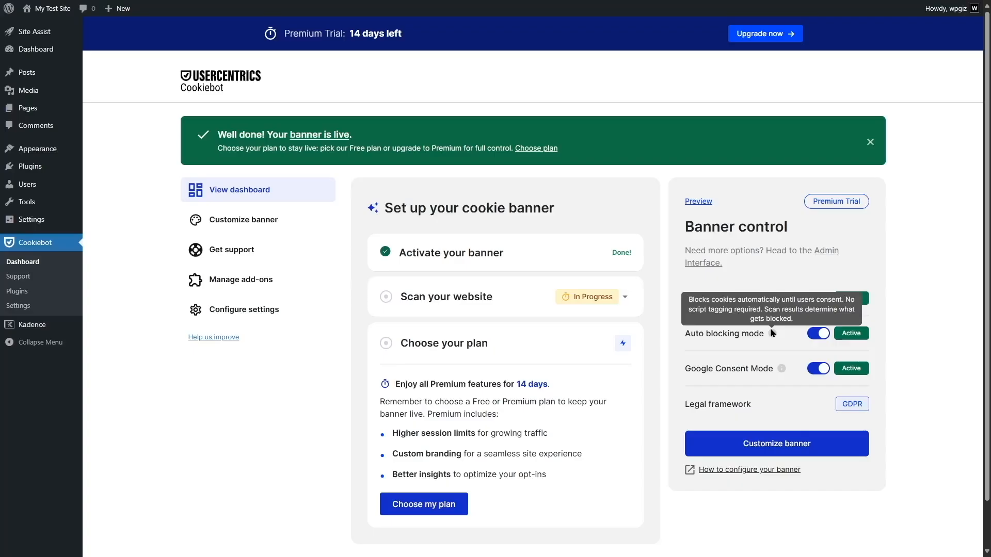
{"action": "mouse_move", "coordinate": [780, 369]}
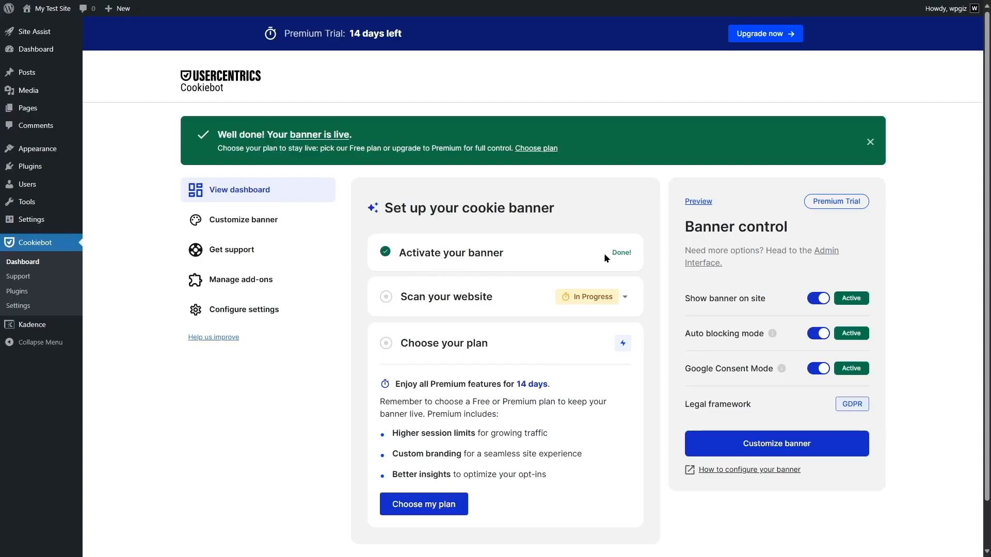
{"action": "left_click", "coordinate": [622, 305]}
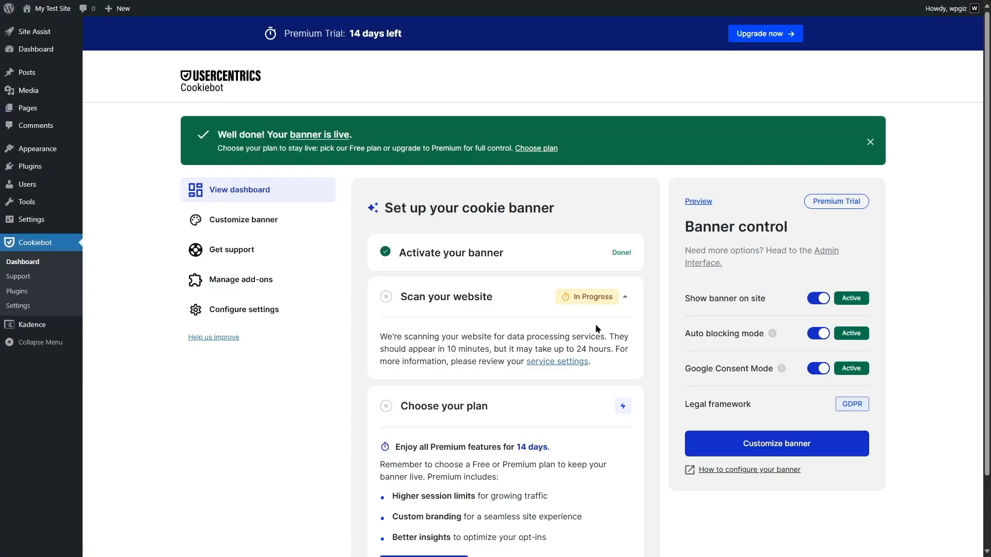
{"action": "left_click", "coordinate": [625, 300]}
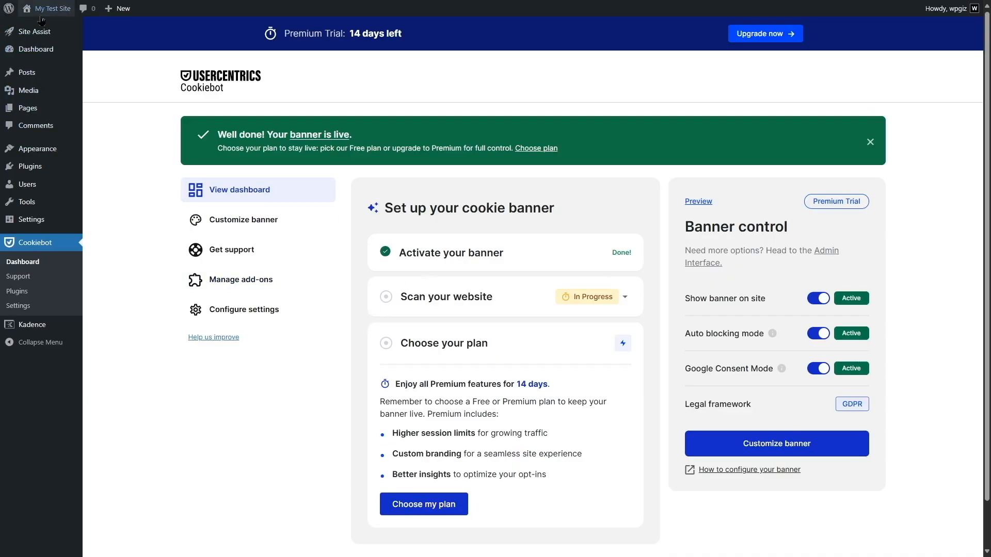
- Visit the live site, inspect the essential services in the consent banner's details, and save the consent settings
{"action": "mouse_move", "coordinate": [46, 8]}
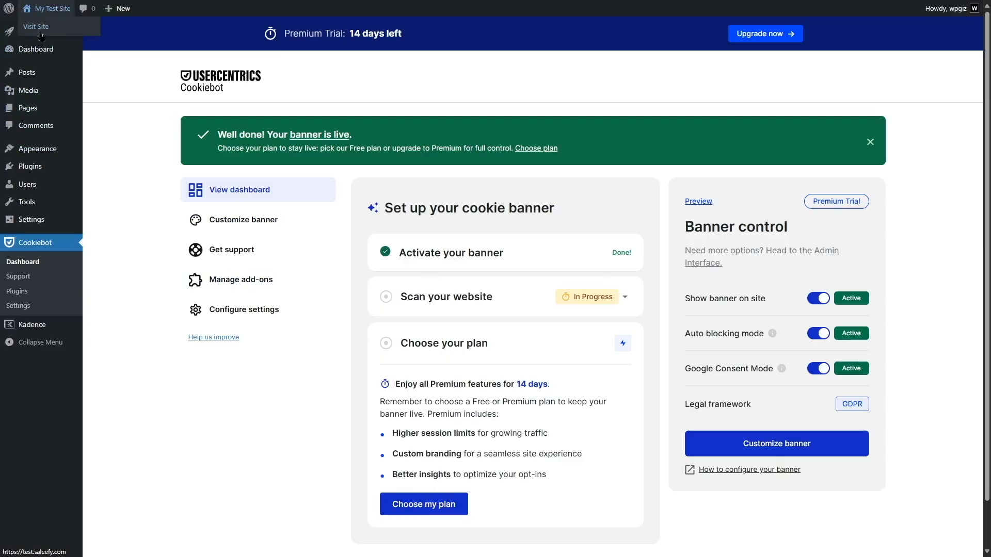
{"action": "left_click", "coordinate": [37, 28]}
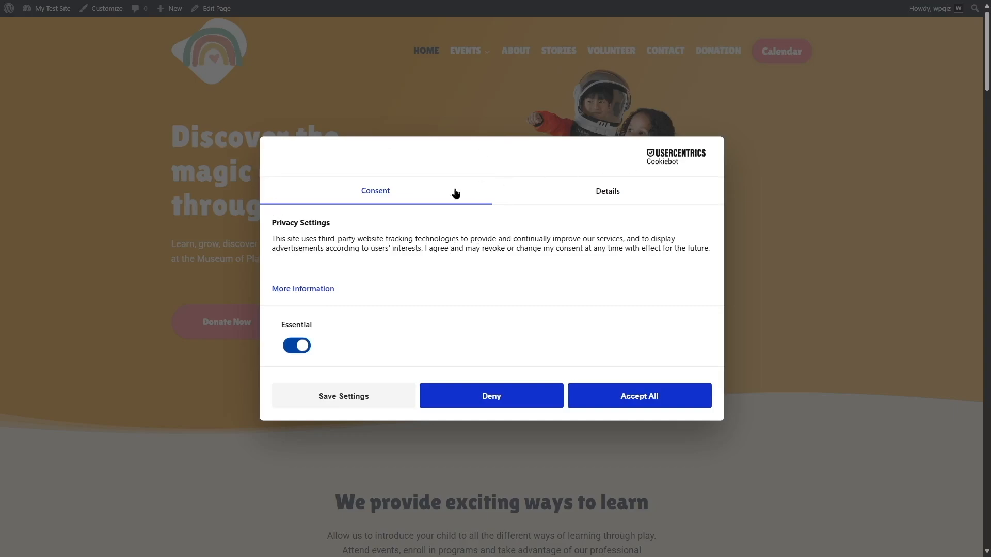
{"action": "left_click", "coordinate": [597, 198]}
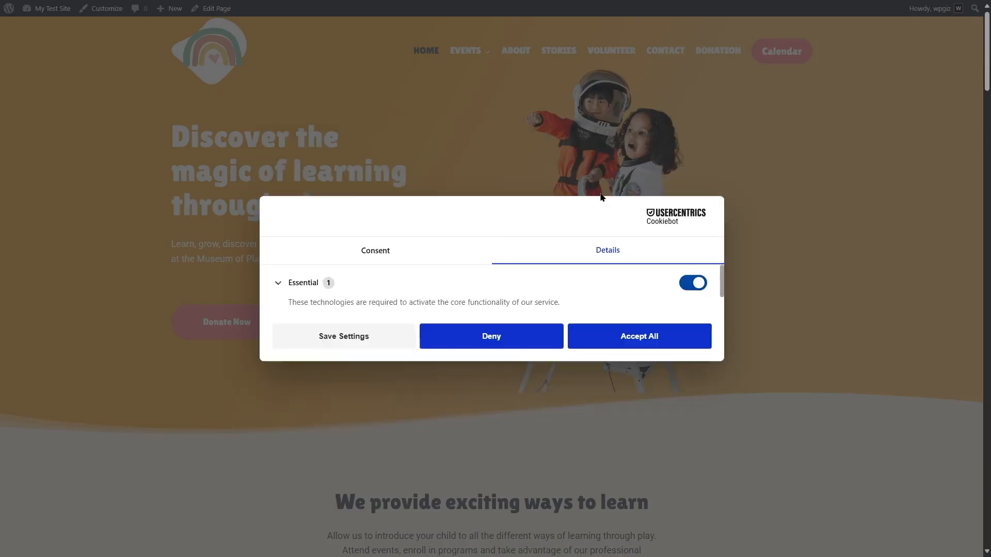
{"action": "left_click", "coordinate": [278, 283]}
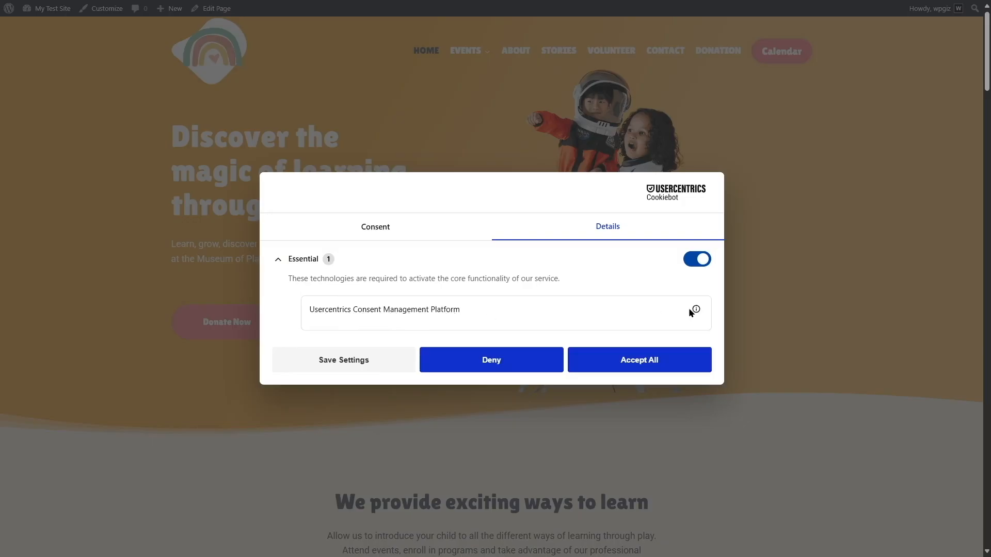
{"action": "left_click", "coordinate": [347, 233]}
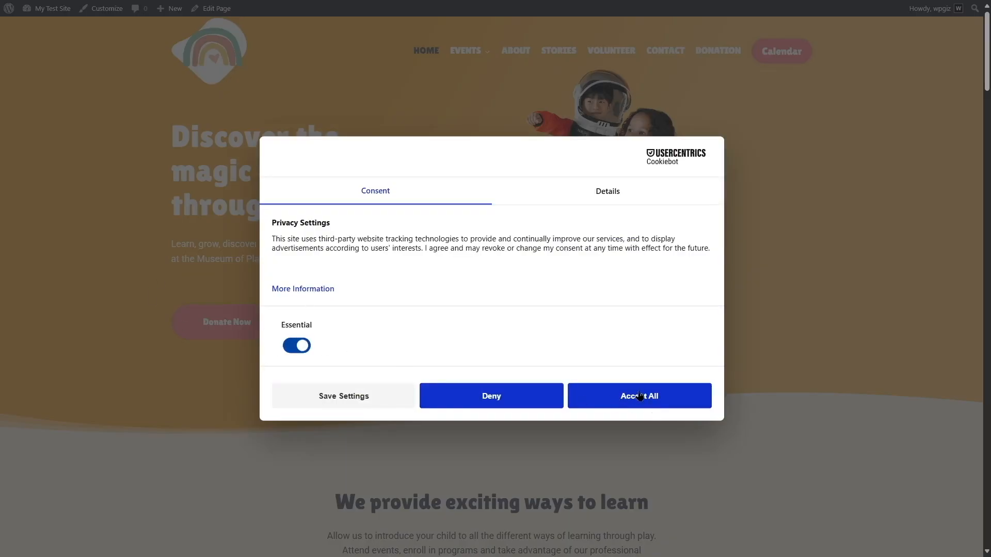
{"action": "left_click", "coordinate": [338, 398]}
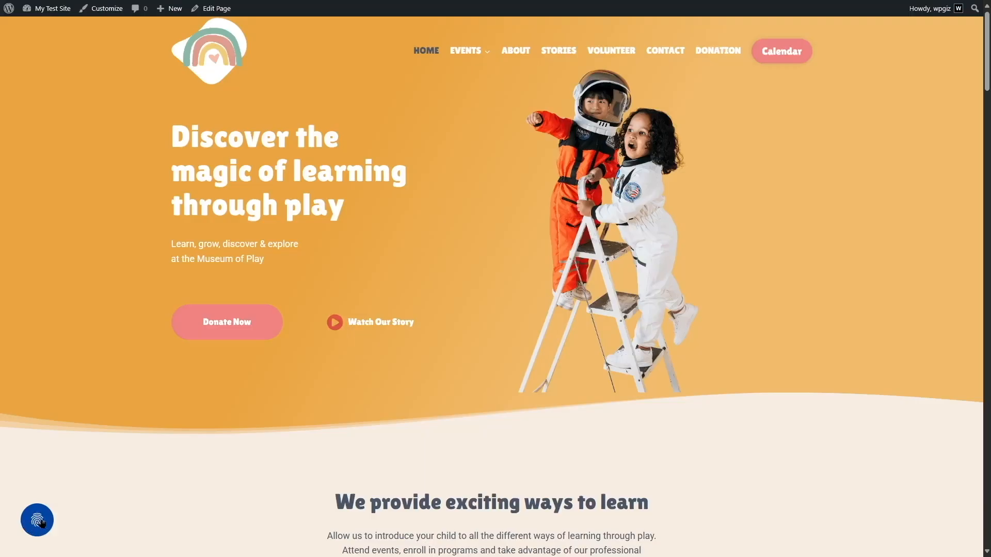
- Look over the homepage, reopen the consent settings from the site's floating privacy badge, and close them again
{"action": "scroll", "coordinate": [84, 471], "scroll_direction": "down", "scroll_amount": 2}
{"action": "scroll", "coordinate": [85, 471], "scroll_direction": "up", "scroll_amount": 2}
{"action": "scroll", "coordinate": [322, 388], "scroll_direction": "down", "scroll_amount": 5}
{"action": "scroll", "coordinate": [322, 388], "scroll_direction": "up", "scroll_amount": 5}
{"action": "left_click", "coordinate": [30, 524]}
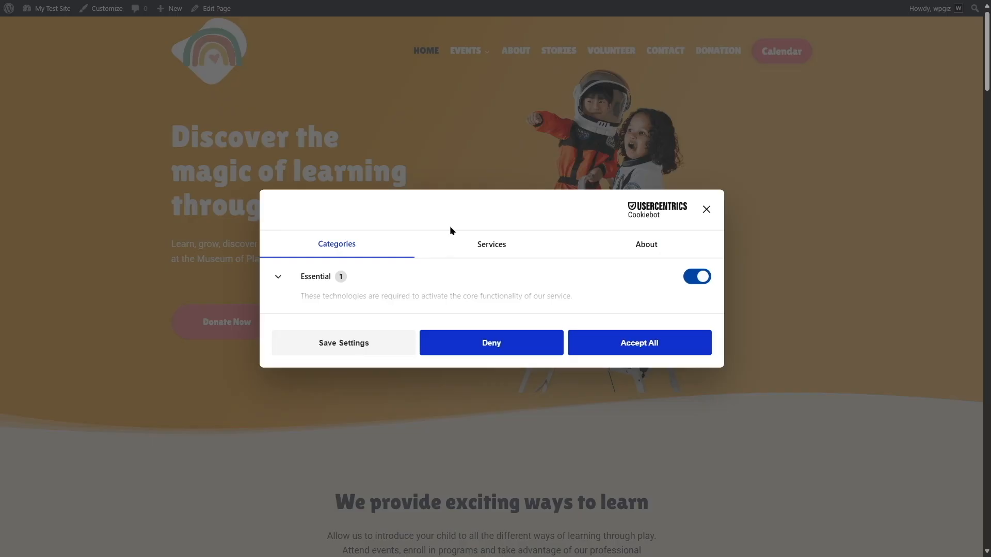
{"action": "left_click", "coordinate": [706, 210]}
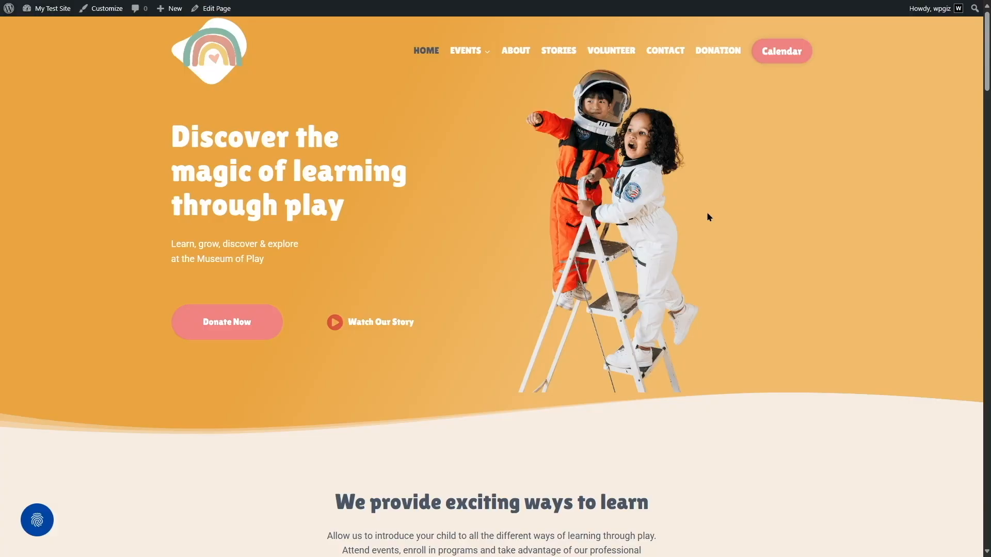
{"action": "left_click", "coordinate": [39, 521]}
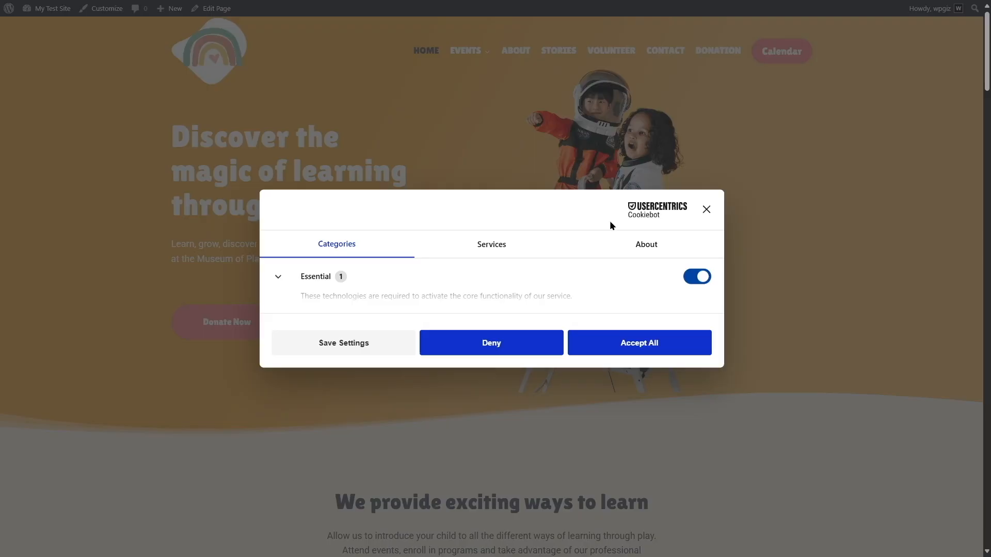
{"action": "left_click", "coordinate": [706, 209]}
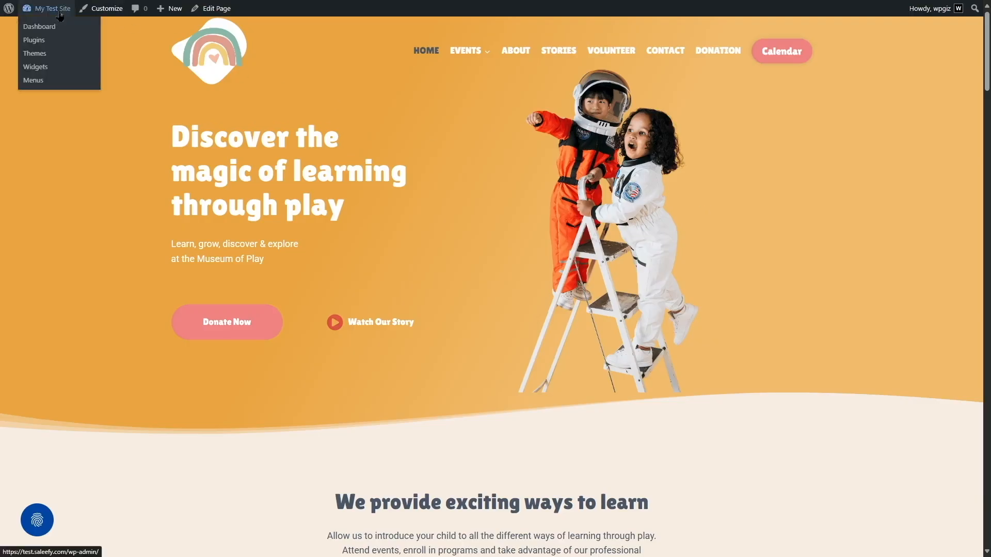
- Return to the WordPress admin and open the banner customization from the Cookiebot dashboard
{"action": "left_click", "coordinate": [58, 22]}
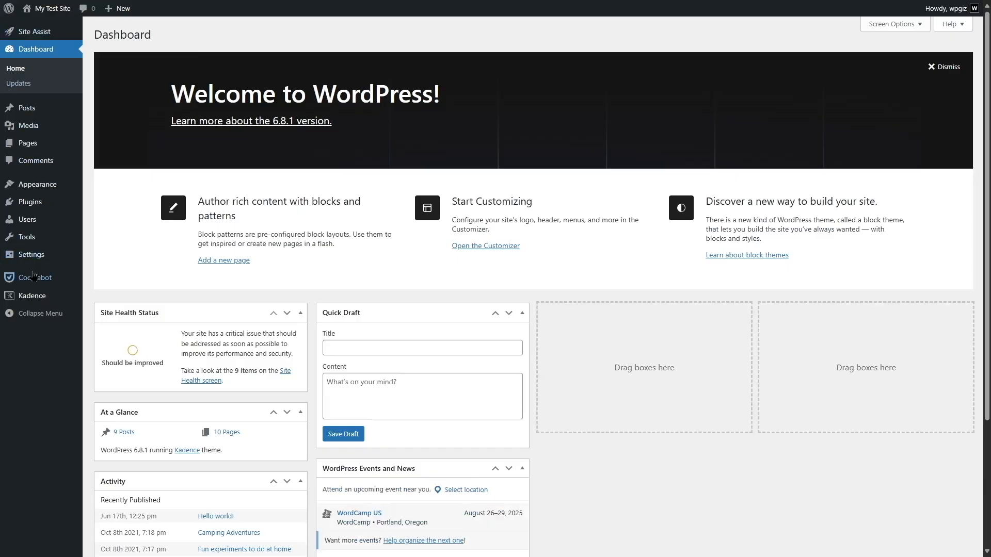
{"action": "mouse_move", "coordinate": [36, 278]}
{"action": "left_click", "coordinate": [127, 284]}
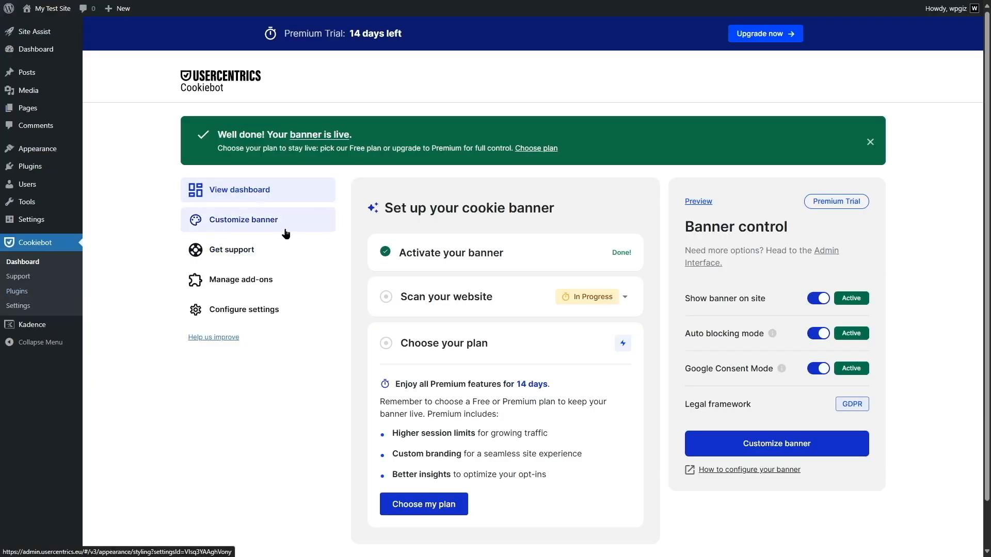
{"action": "left_click", "coordinate": [228, 228]}
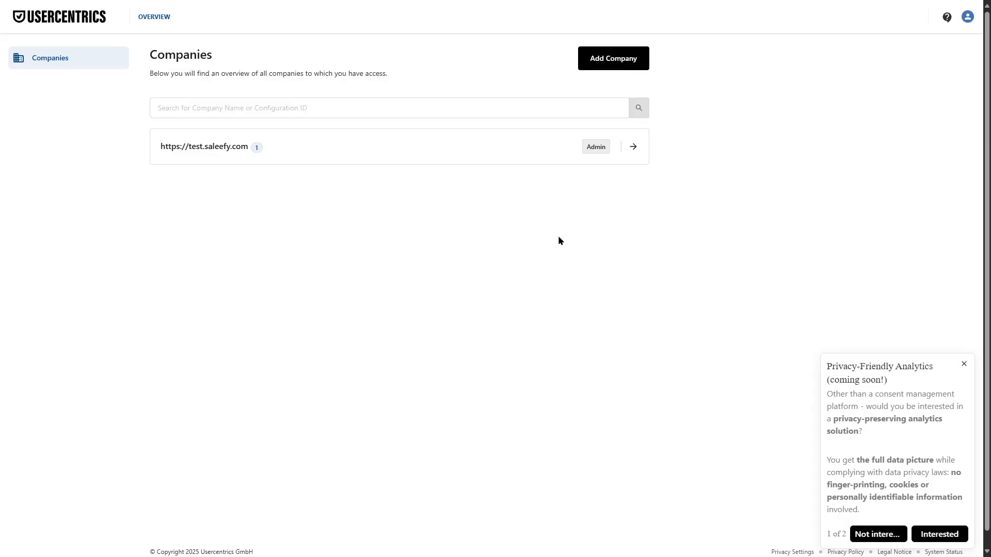
- Dismiss the analytics survey and open the test.saleefy.com company's GDPR configuration for editing
{"action": "left_click", "coordinate": [965, 365]}
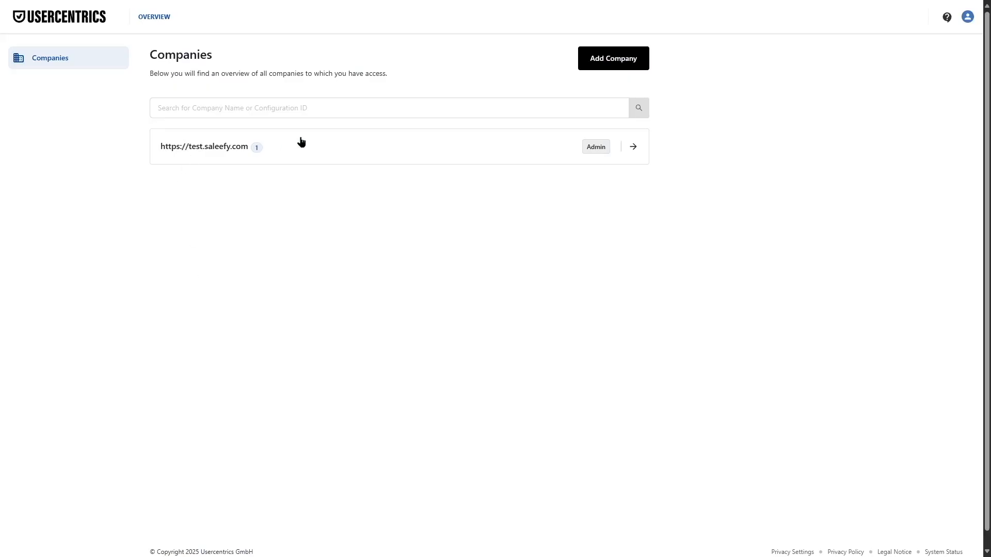
{"action": "left_click", "coordinate": [633, 148]}
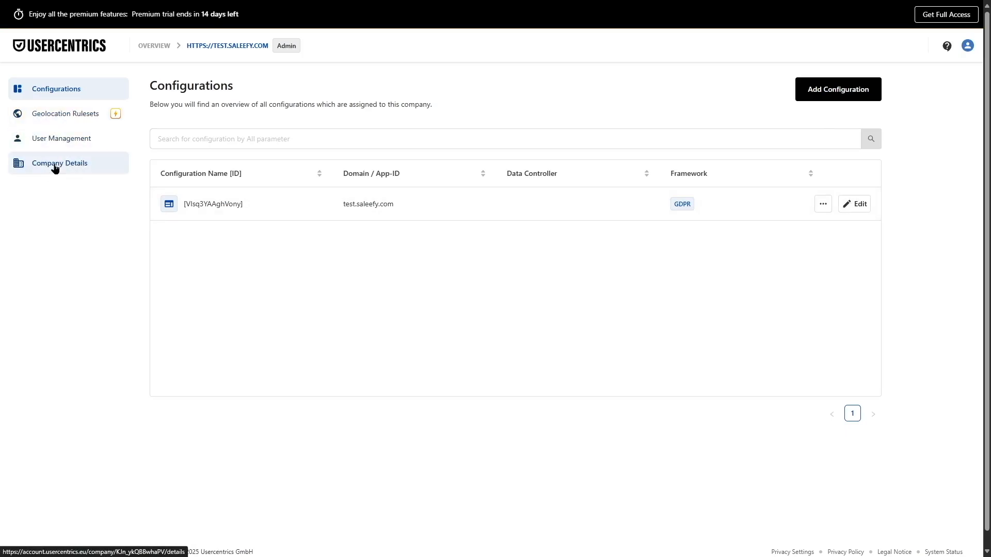
{"action": "left_click", "coordinate": [860, 207]}
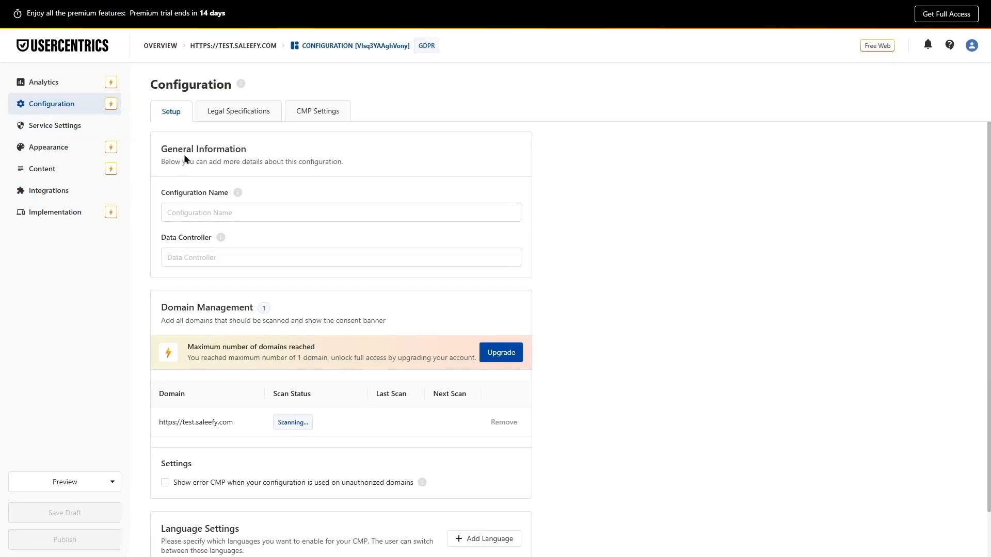
- Review the configuration's setup options, including configuration name, data controller, domain management and language settings
{"action": "left_click", "coordinate": [195, 212]}
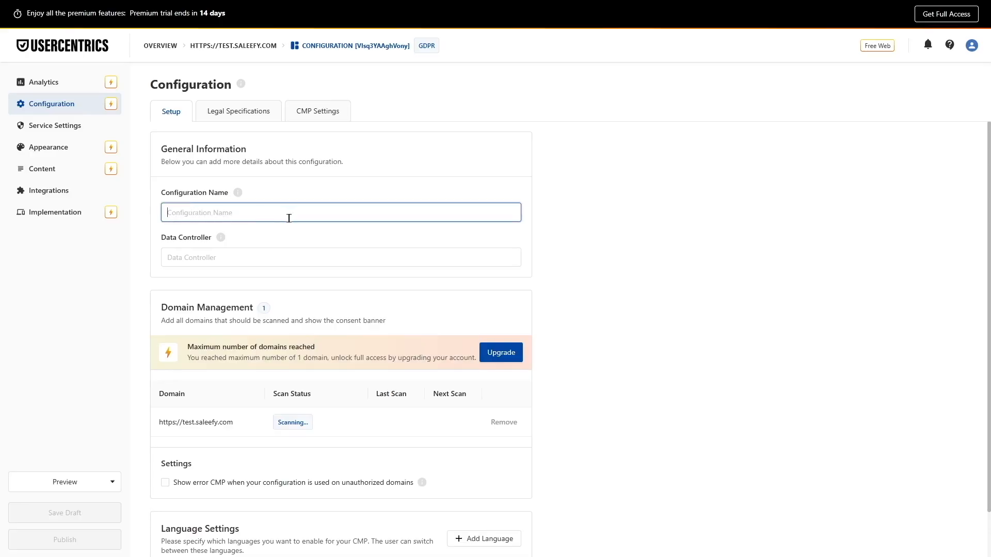
{"action": "left_click", "coordinate": [239, 257]}
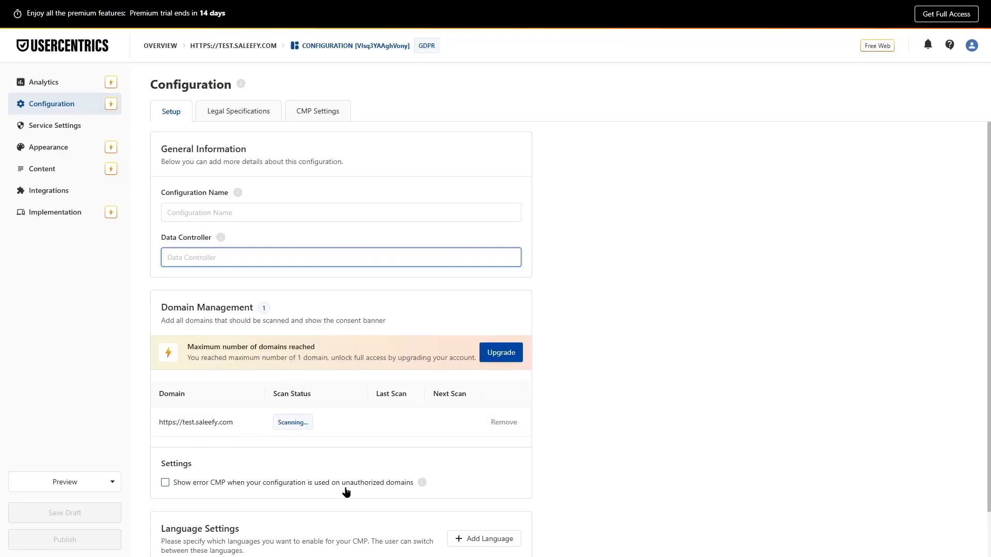
{"action": "scroll", "coordinate": [340, 310], "scroll_direction": "down", "scroll_amount": 2}
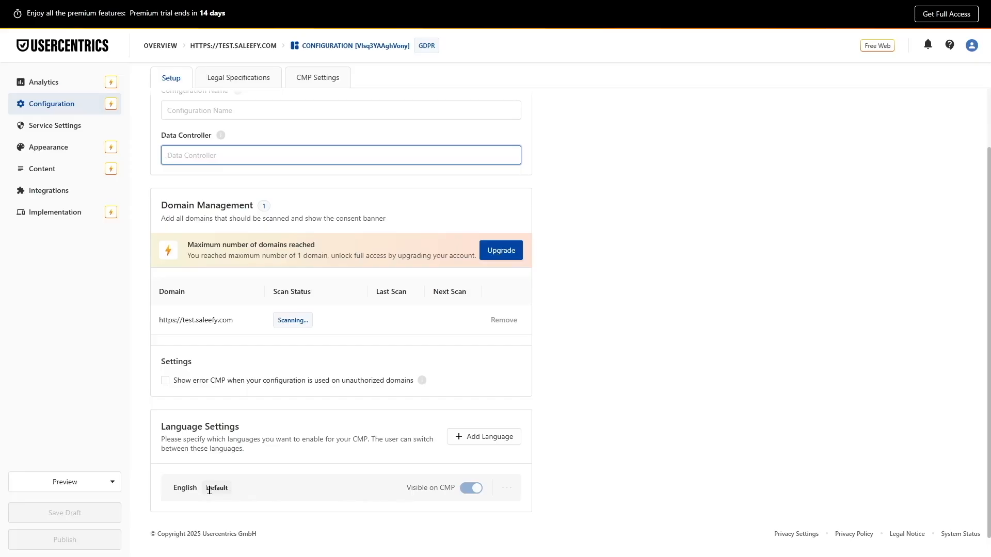
- Check the languages available to add, and the Regional Settings options in the legal specifications
{"action": "left_click", "coordinate": [479, 439]}
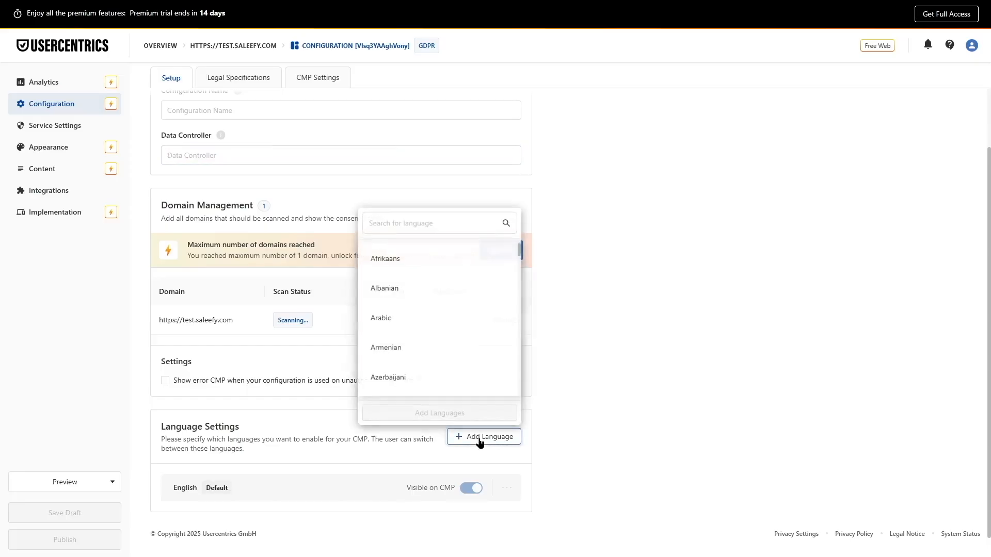
{"action": "scroll", "coordinate": [438, 335], "scroll_direction": "down", "scroll_amount": 2}
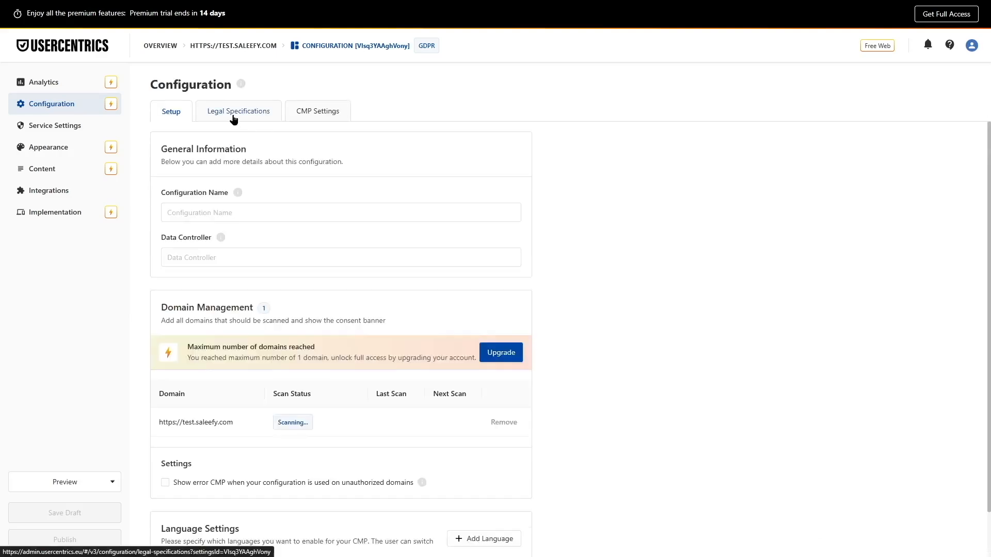
{"action": "left_click", "coordinate": [234, 118]}
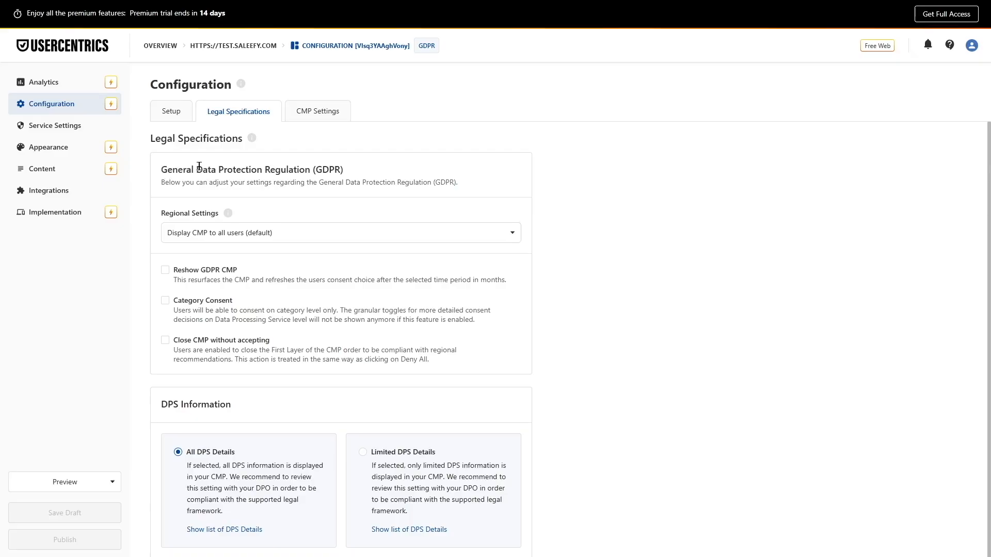
{"action": "left_click", "coordinate": [235, 238]}
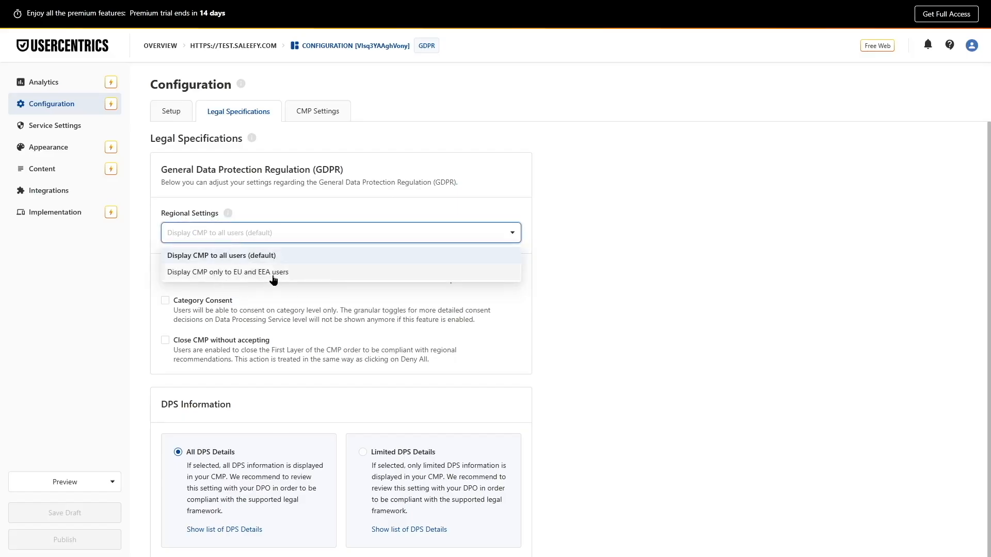
{"action": "left_click", "coordinate": [633, 233]}
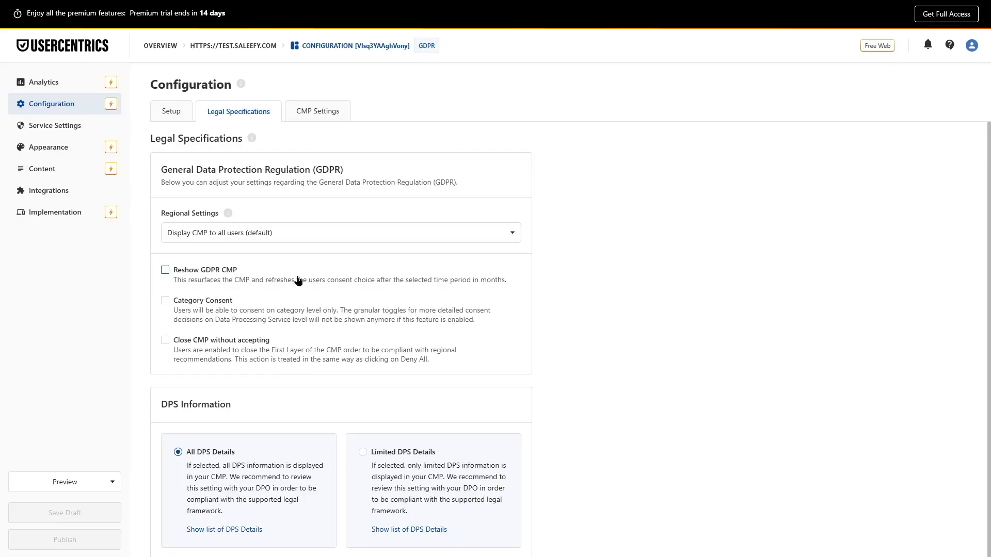
- Enable Reshow GDPR CMP, inspect its period in months, and disable the option again
{"action": "left_click", "coordinate": [202, 272]}
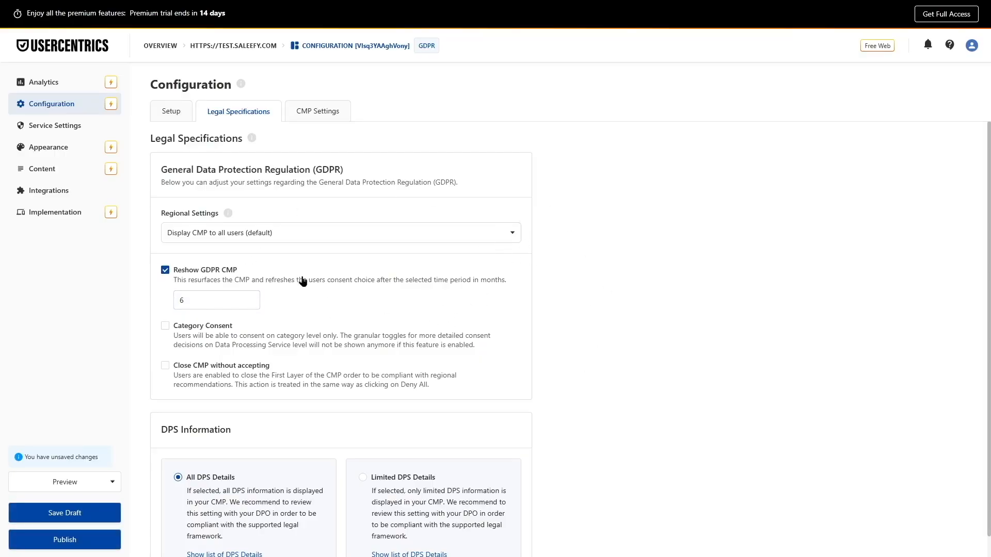
{"action": "double_click", "coordinate": [235, 301]}
{"action": "left_click", "coordinate": [448, 288]}
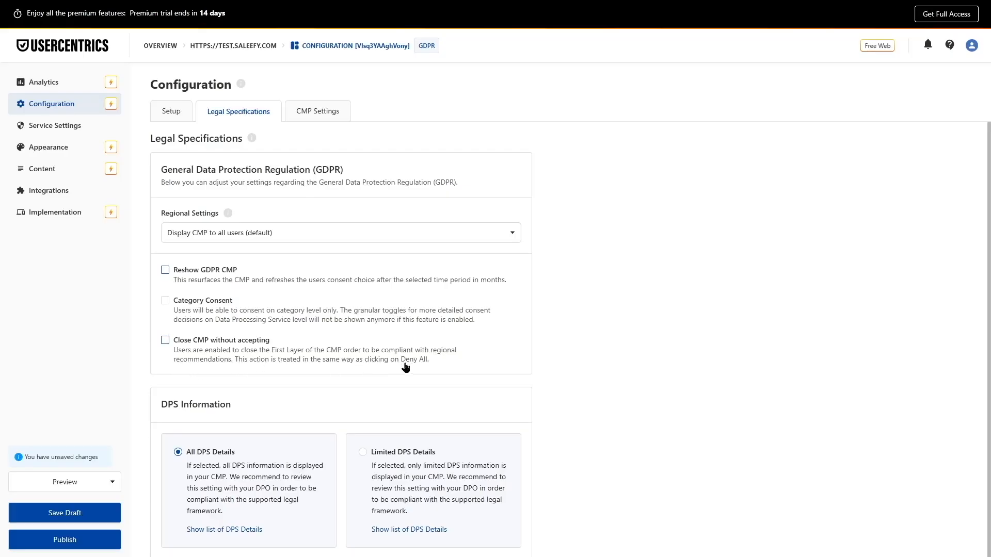
- Try Close CMP without accepting with the Close Icon (X) variant, and disable the option again
{"action": "left_click", "coordinate": [164, 343]}
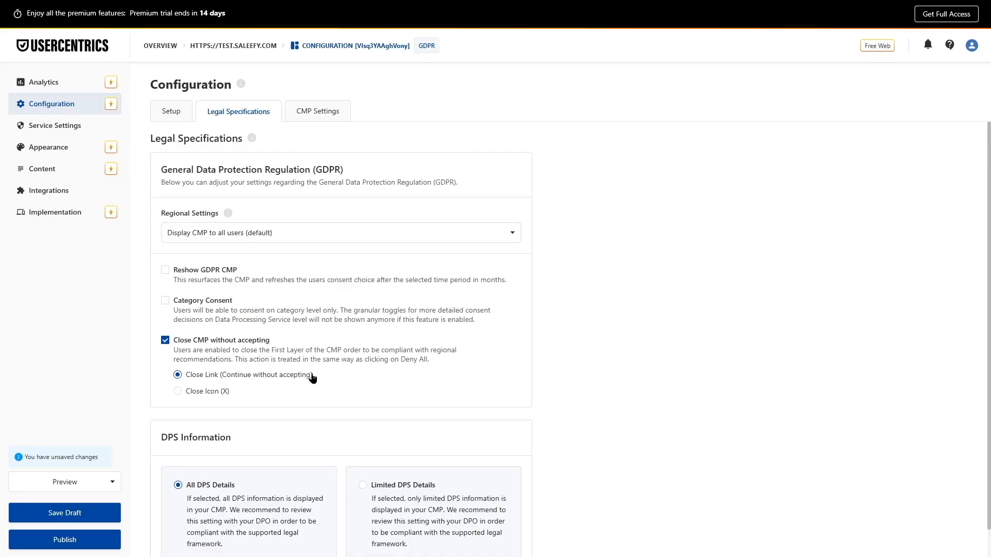
{"action": "left_click", "coordinate": [188, 395]}
{"action": "left_click", "coordinate": [197, 344]}
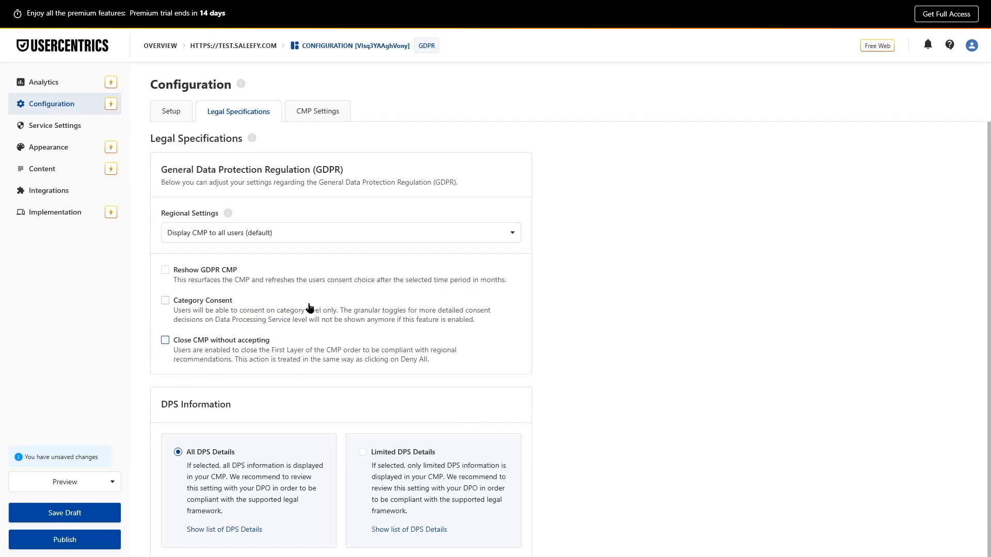
- Open the CMP settings and switch Cross Domain Consent Sharing on and back off
{"action": "left_click", "coordinate": [318, 113]}
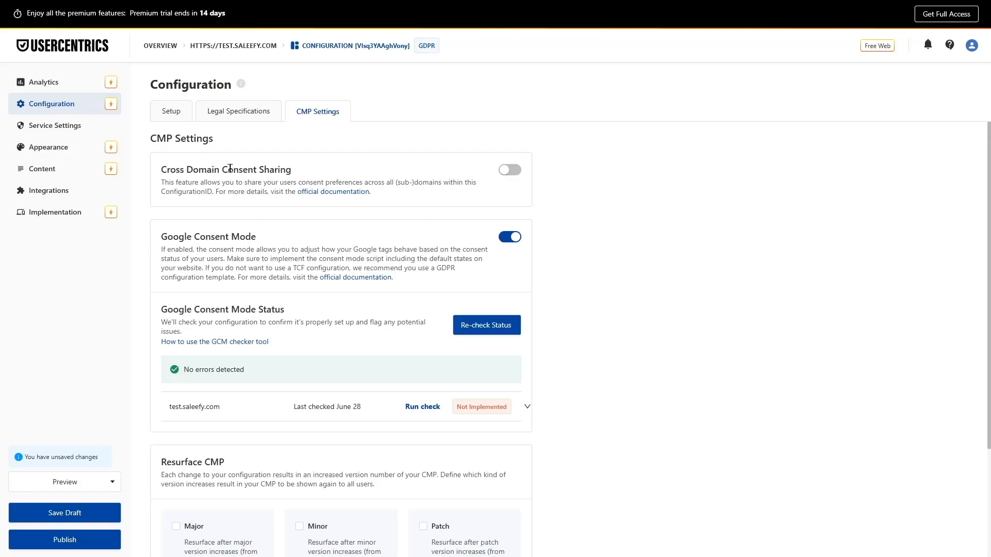
{"action": "left_click", "coordinate": [509, 171]}
{"action": "left_click", "coordinate": [510, 175]}
- Look over the Google Consent Mode status and Resurface CMP options, and switch Bot Detection on and back off
{"action": "scroll", "coordinate": [259, 370], "scroll_direction": "down", "scroll_amount": 4}
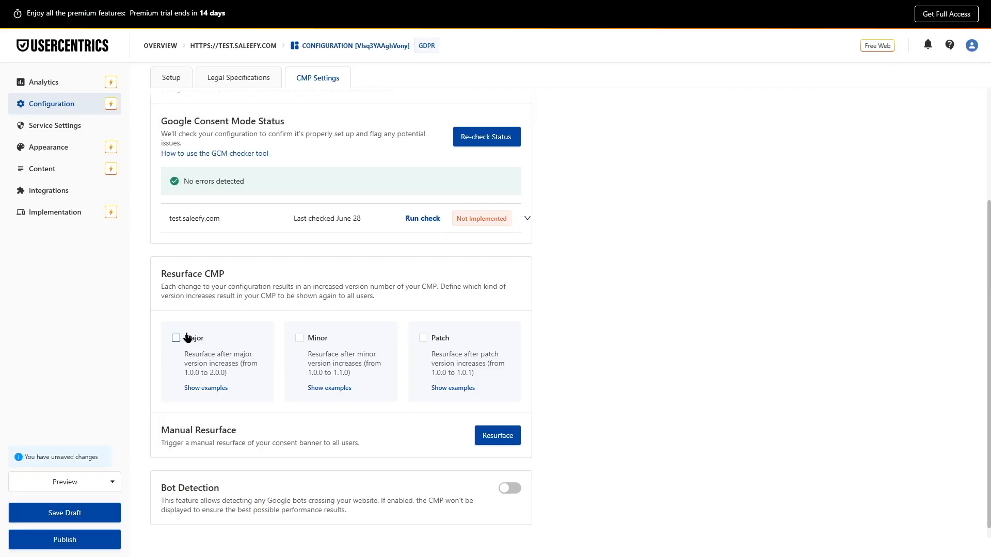
{"action": "scroll", "coordinate": [577, 355], "scroll_direction": "down", "scroll_amount": 1}
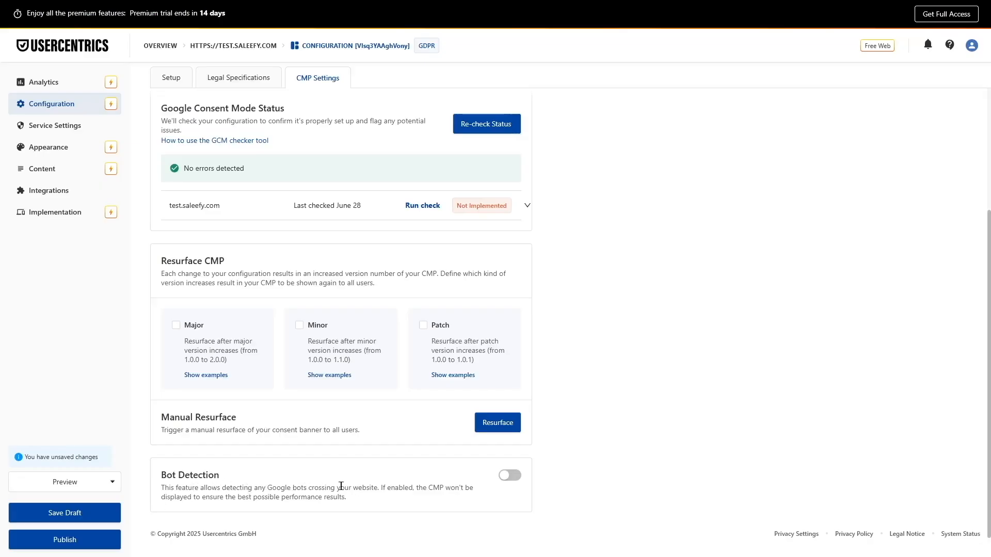
{"action": "left_click", "coordinate": [500, 475]}
{"action": "left_click", "coordinate": [499, 474]}
{"action": "scroll", "coordinate": [612, 476], "scroll_direction": "up", "scroll_amount": 4}
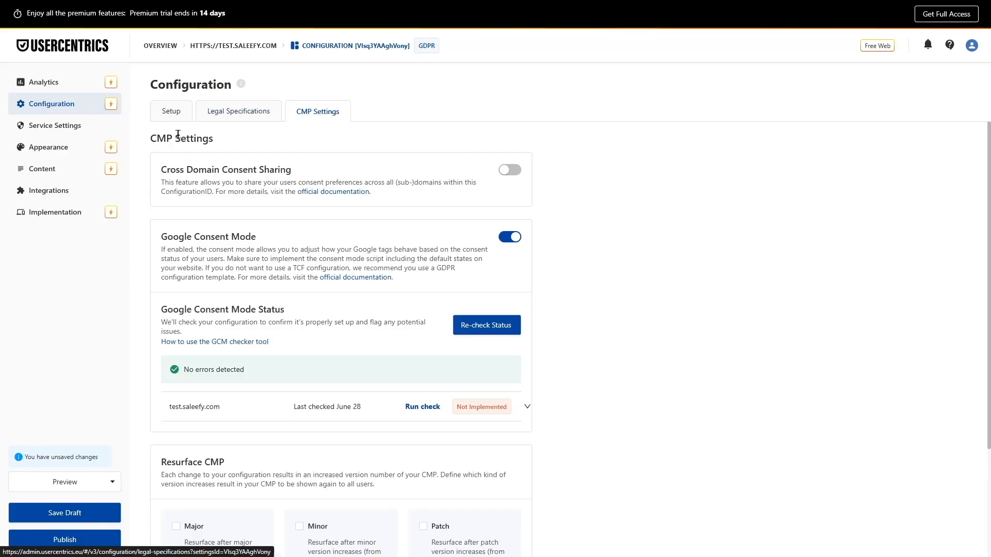
- Open the appearance layout settings, preview the Bar, Wall and Banner layouts for the GDPR first layer, and return to Dialog
{"action": "left_click", "coordinate": [81, 151]}
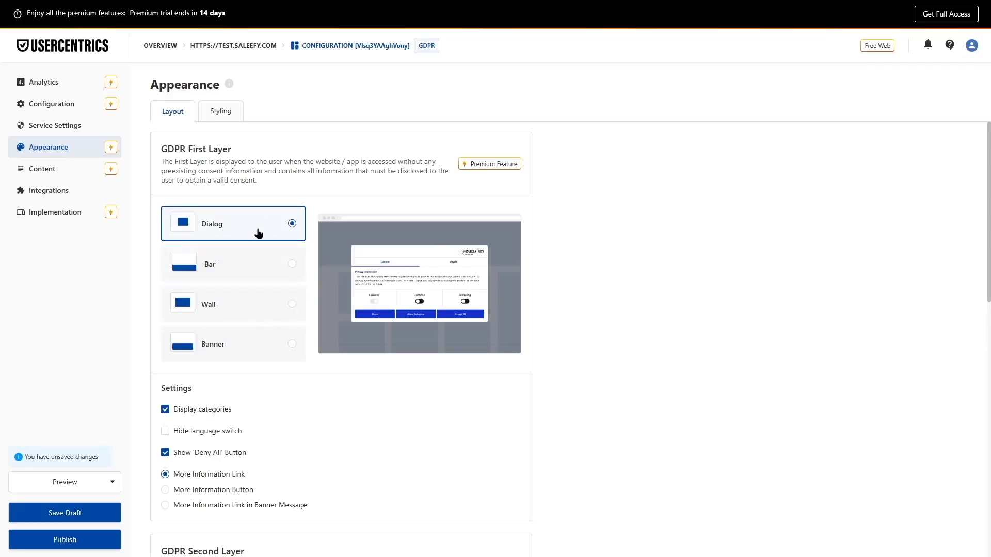
{"action": "left_click", "coordinate": [235, 278]}
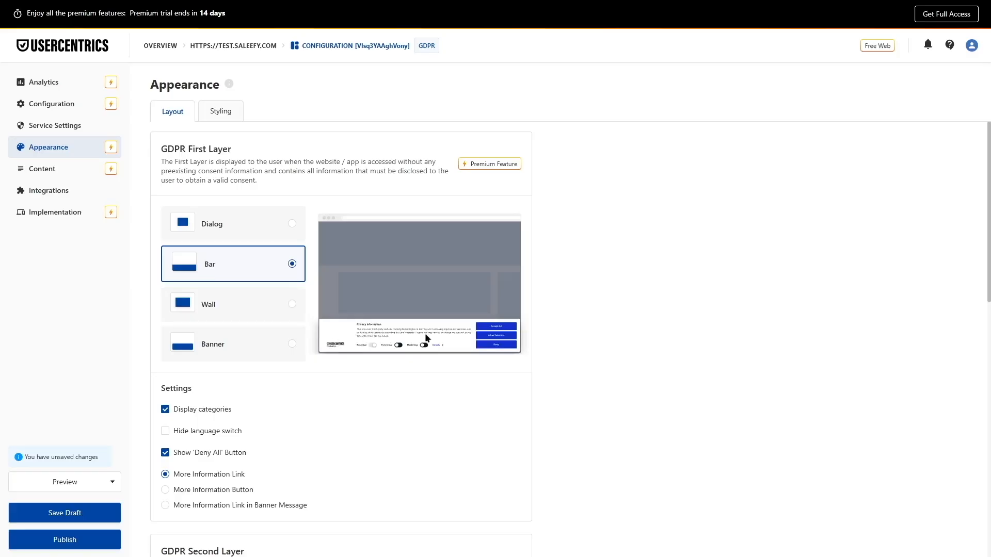
{"action": "left_click", "coordinate": [266, 316]}
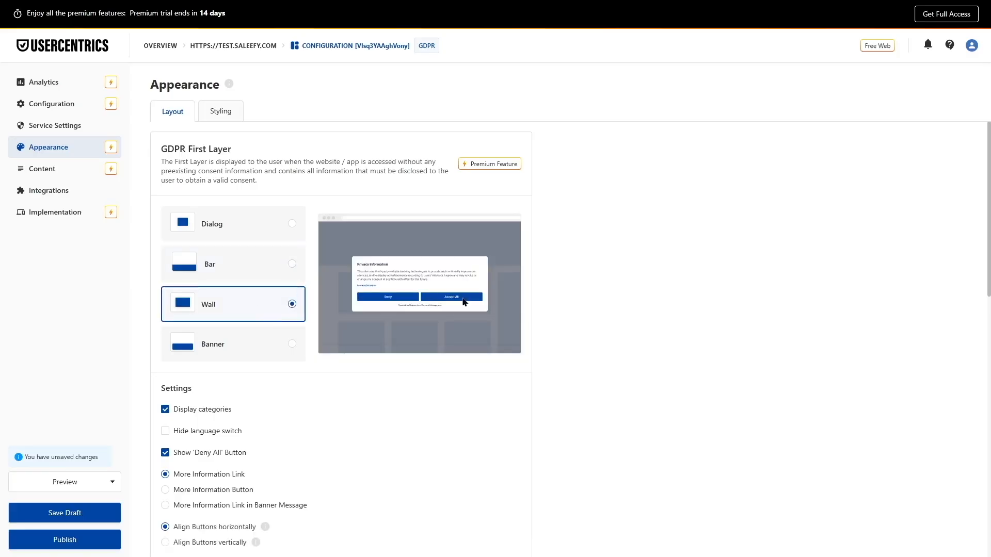
{"action": "left_click", "coordinate": [267, 344]}
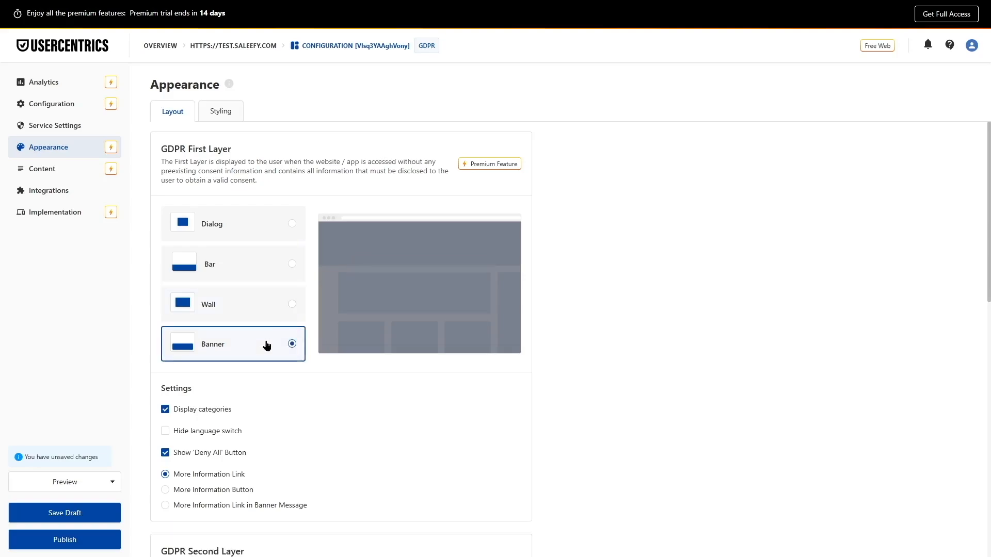
{"action": "left_click", "coordinate": [245, 219]}
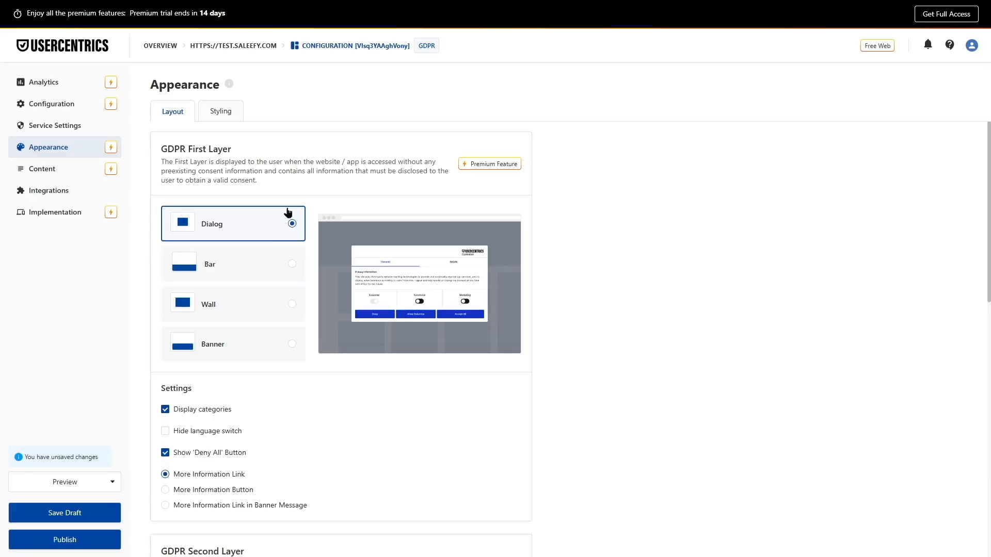
- Try the More Information Link in Banner Message option for the first layer and dismiss its notice
{"action": "scroll", "coordinate": [178, 325], "scroll_direction": "down", "scroll_amount": 2}
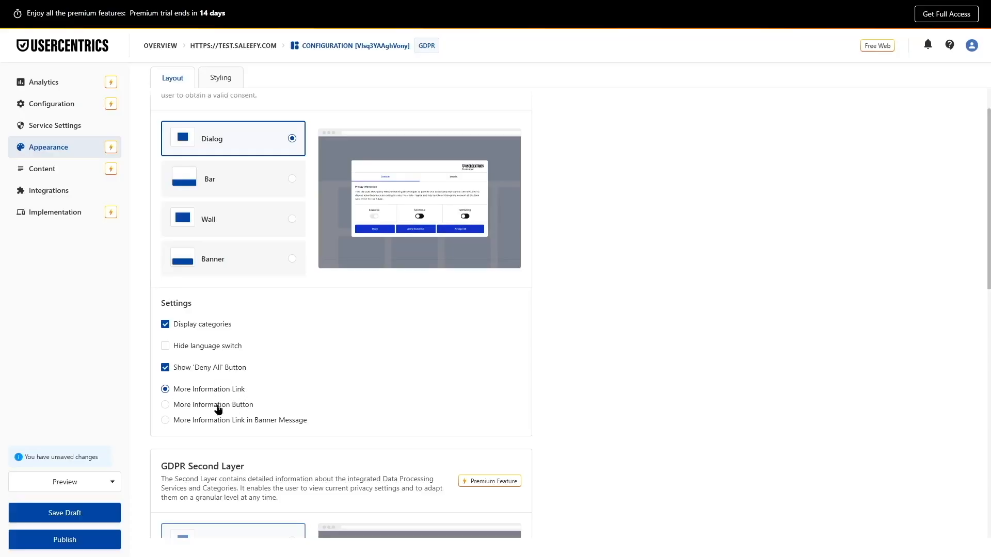
{"action": "left_click", "coordinate": [236, 420]}
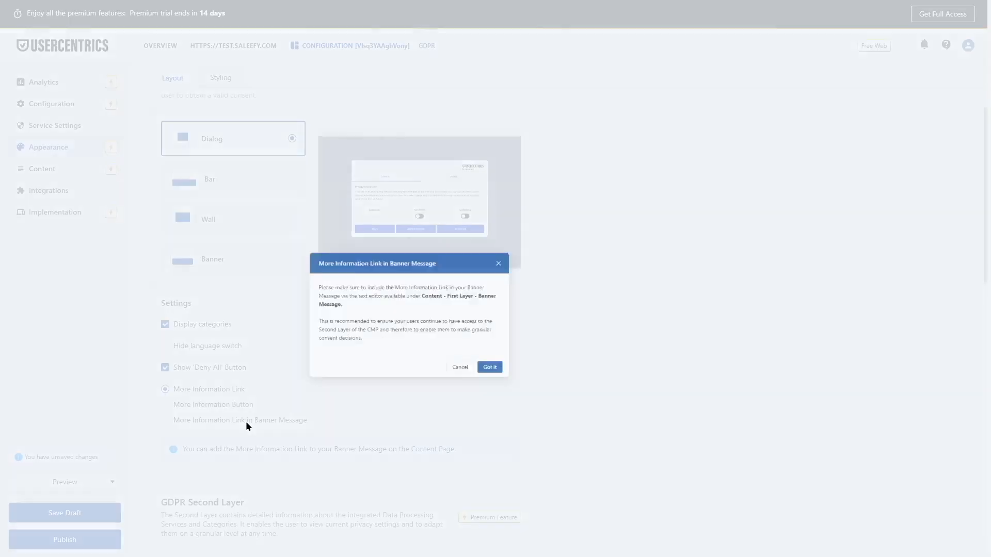
{"action": "left_click", "coordinate": [560, 349]}
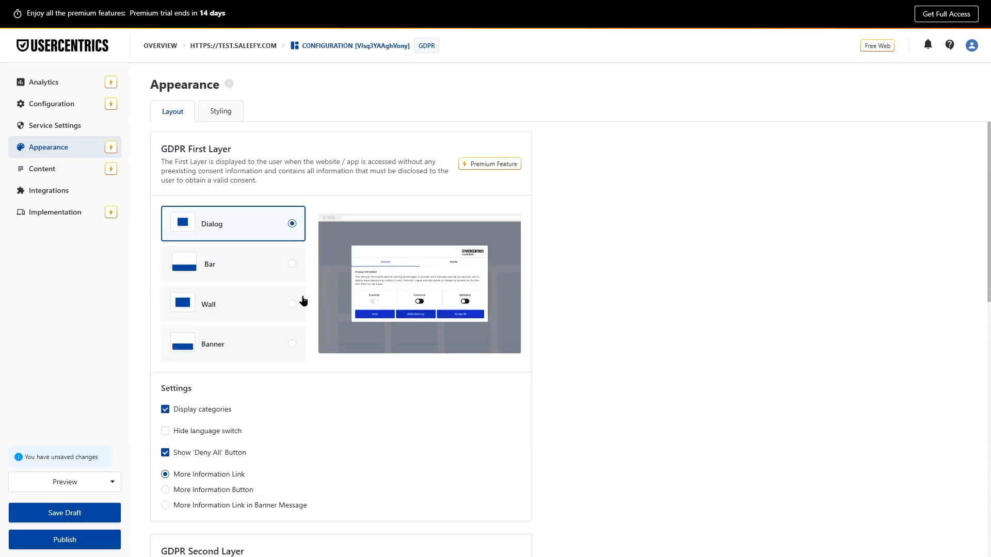
- Look over the GDPR second layer options, try Privacy Link as the privacy trigger, and return to Privacy Button
{"action": "scroll", "coordinate": [524, 304], "scroll_direction": "down", "scroll_amount": 5}
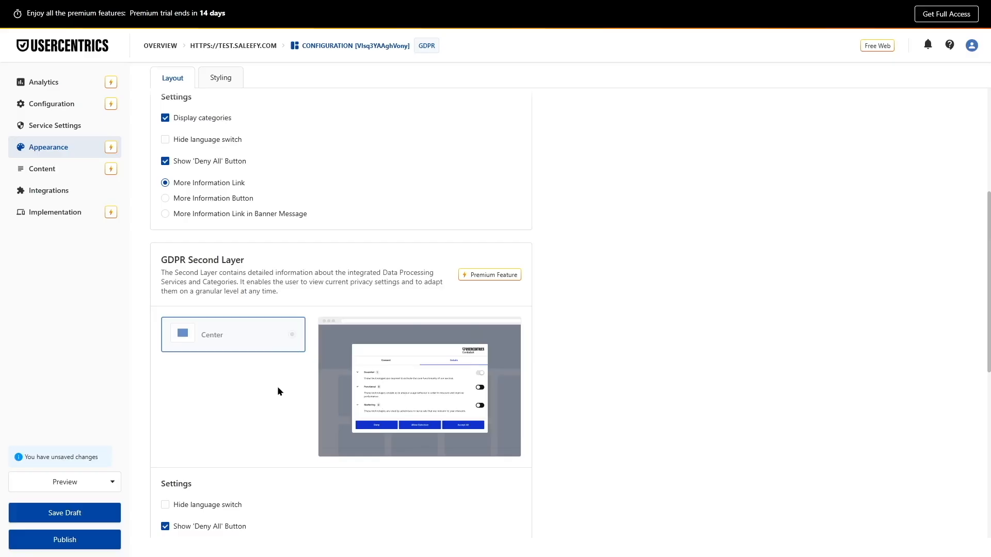
{"action": "scroll", "coordinate": [277, 386], "scroll_direction": "down", "scroll_amount": 7}
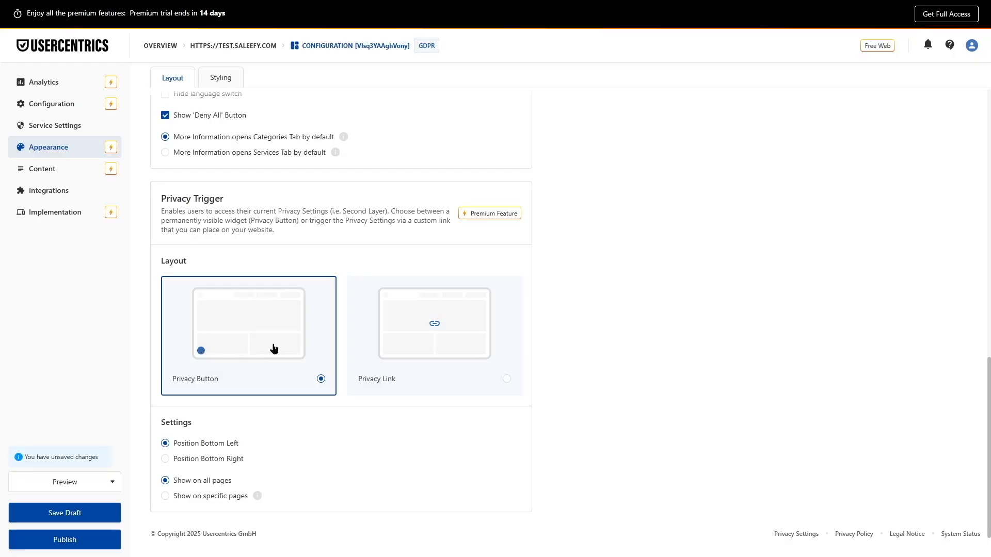
{"action": "left_click", "coordinate": [430, 332]}
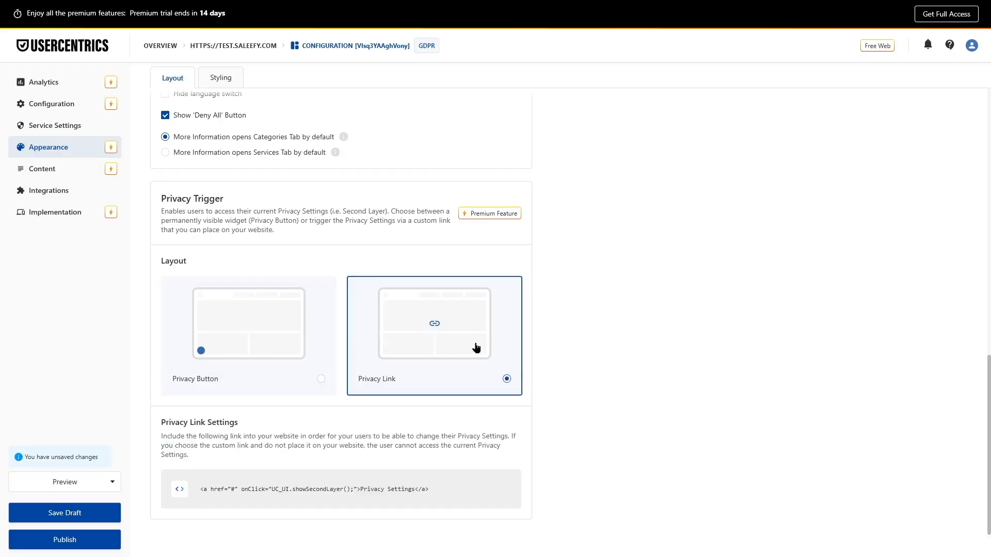
{"action": "left_click", "coordinate": [309, 362]}
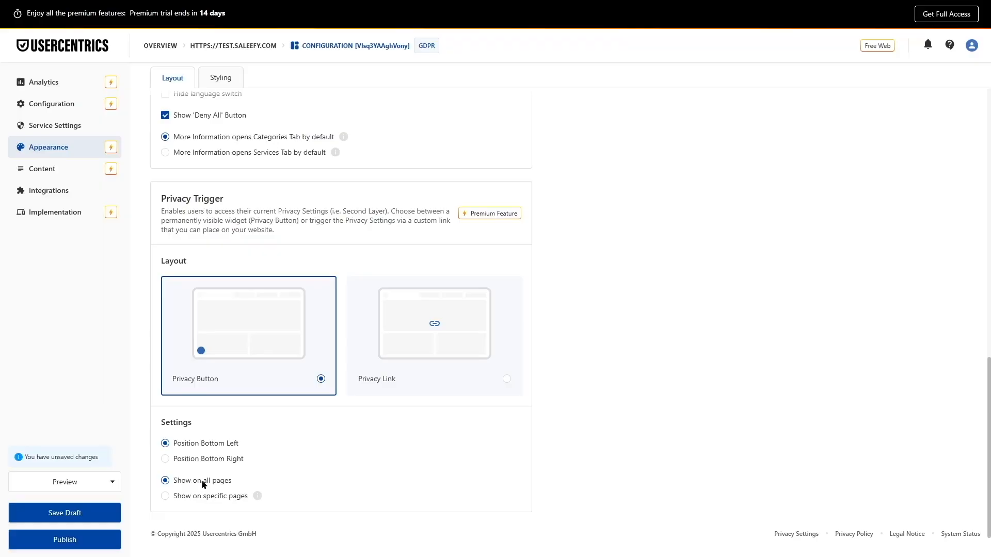
- Try limiting the privacy button to specific pages by page path, and set it back to show on all pages
{"action": "left_click", "coordinate": [216, 497]}
{"action": "scroll", "coordinate": [232, 482], "scroll_direction": "down", "scroll_amount": 1}
{"action": "left_click", "coordinate": [427, 487]}
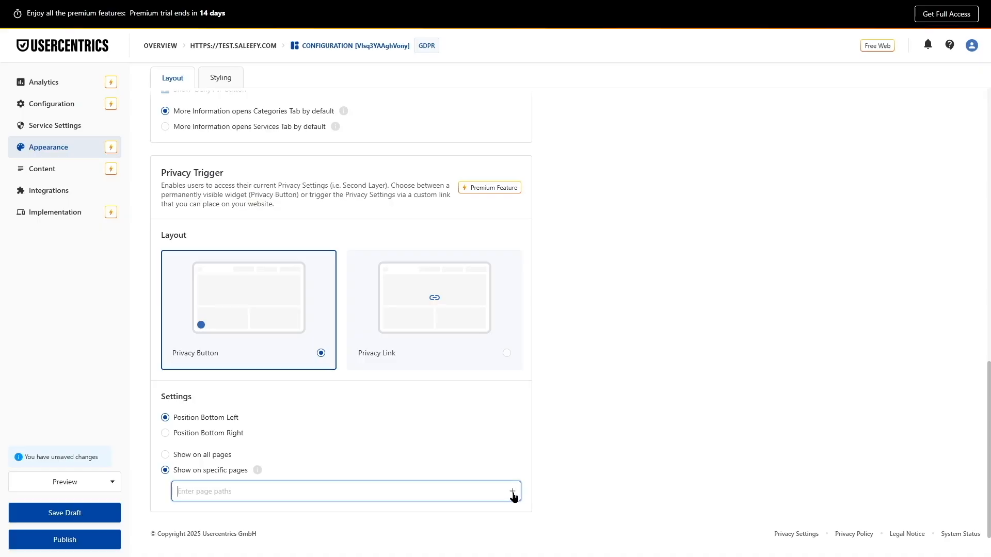
{"action": "left_click", "coordinate": [200, 455]}
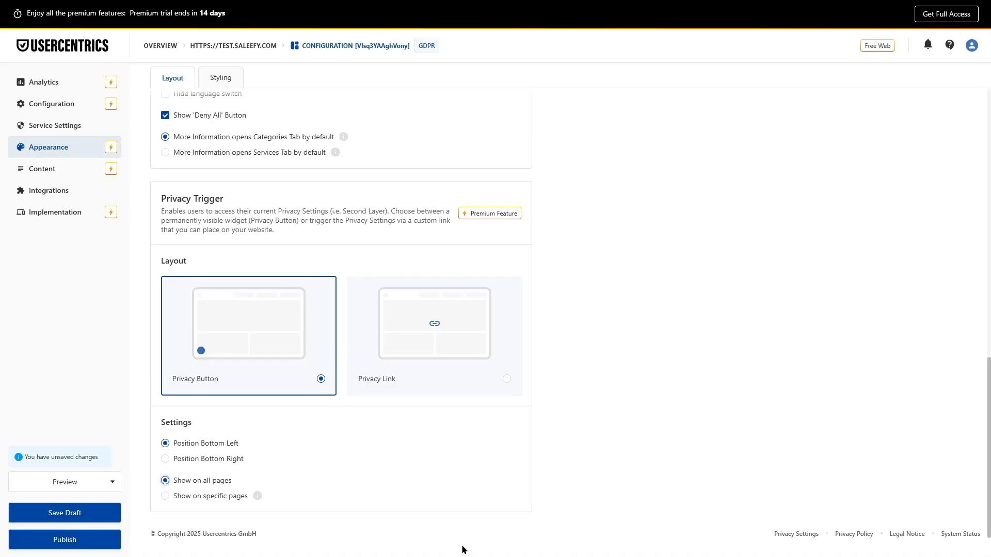
- Open the banner styling settings and examine the background, text, link, tab and accent color fields
{"action": "scroll", "coordinate": [470, 480], "scroll_direction": "up", "scroll_amount": 10}
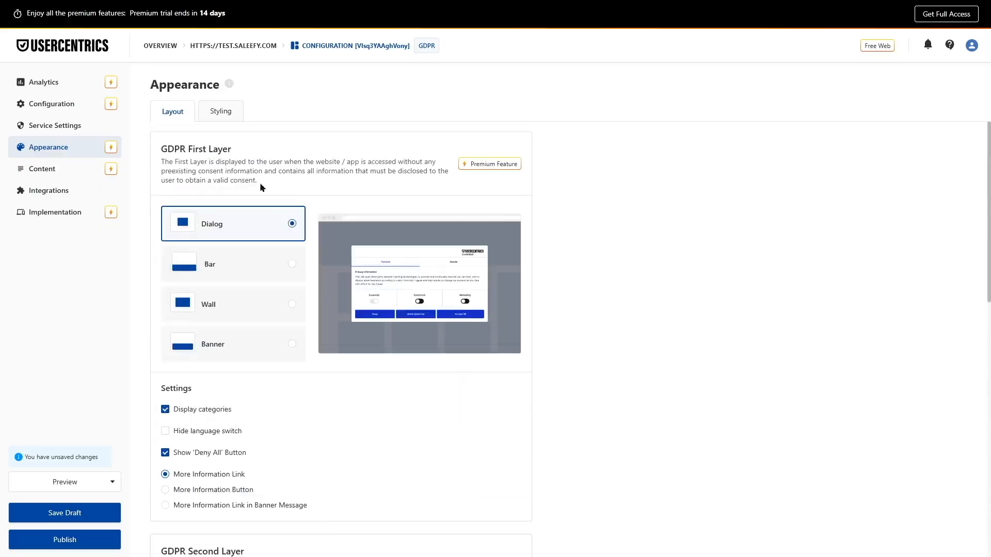
{"action": "left_click", "coordinate": [217, 111]}
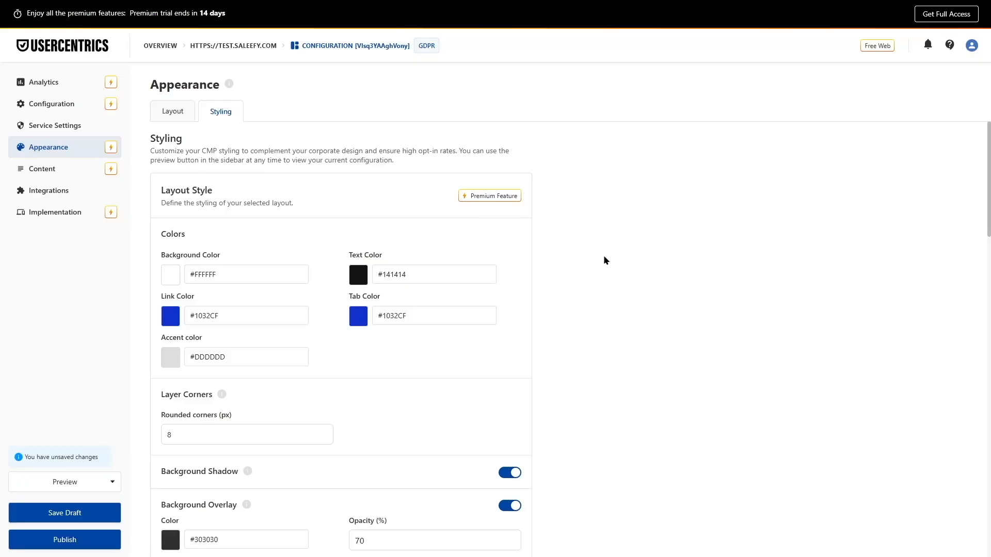
{"action": "left_click", "coordinate": [252, 267]}
{"action": "left_click", "coordinate": [393, 274]}
{"action": "left_click", "coordinate": [223, 315]}
{"action": "left_click", "coordinate": [423, 325]}
{"action": "left_click", "coordinate": [244, 357]}
- Review the remaining styling options, including layer corners, background shadow and overlay, logo, fonts and buttons
{"action": "scroll", "coordinate": [244, 357], "scroll_direction": "down", "scroll_amount": 2}
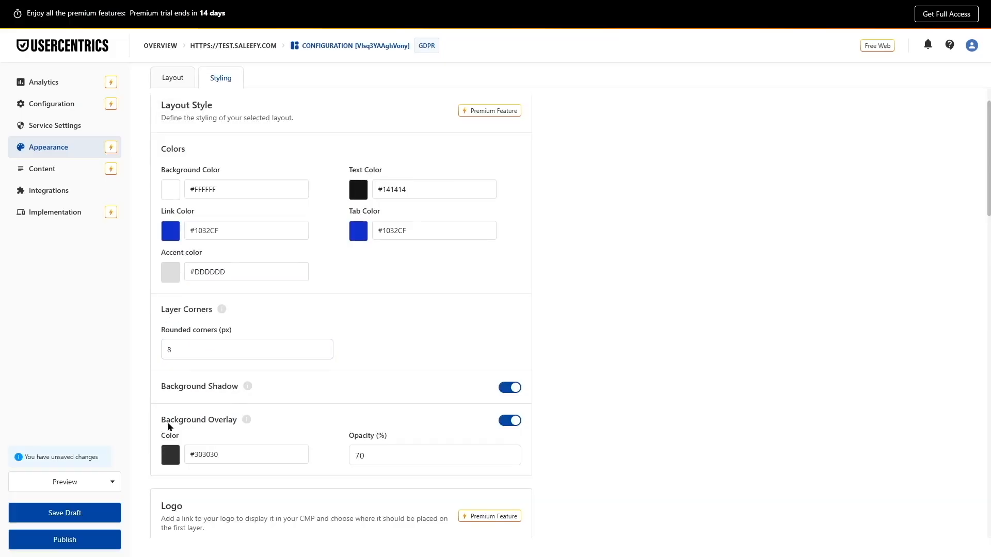
{"action": "scroll", "coordinate": [265, 410], "scroll_direction": "down", "scroll_amount": 2}
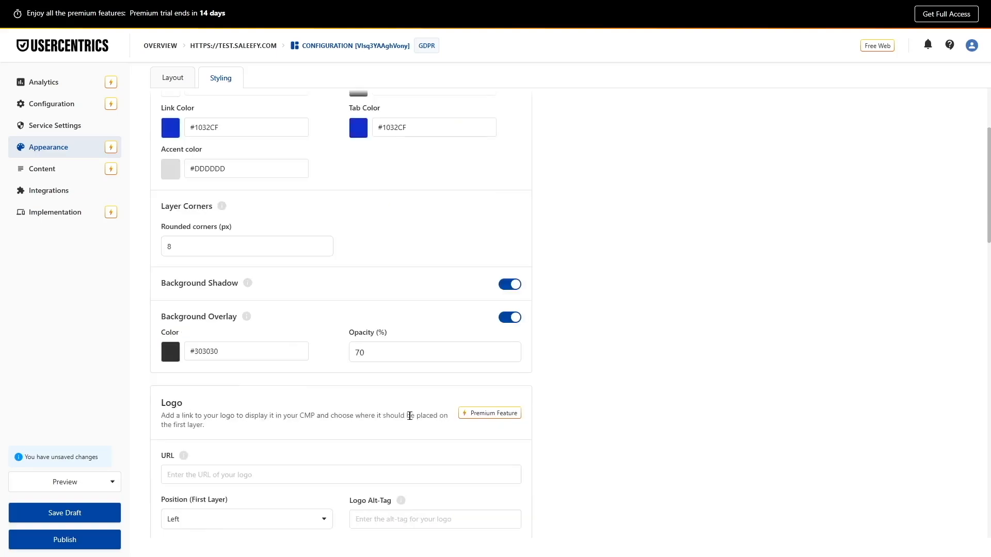
{"action": "scroll", "coordinate": [473, 471], "scroll_direction": "down", "scroll_amount": 1}
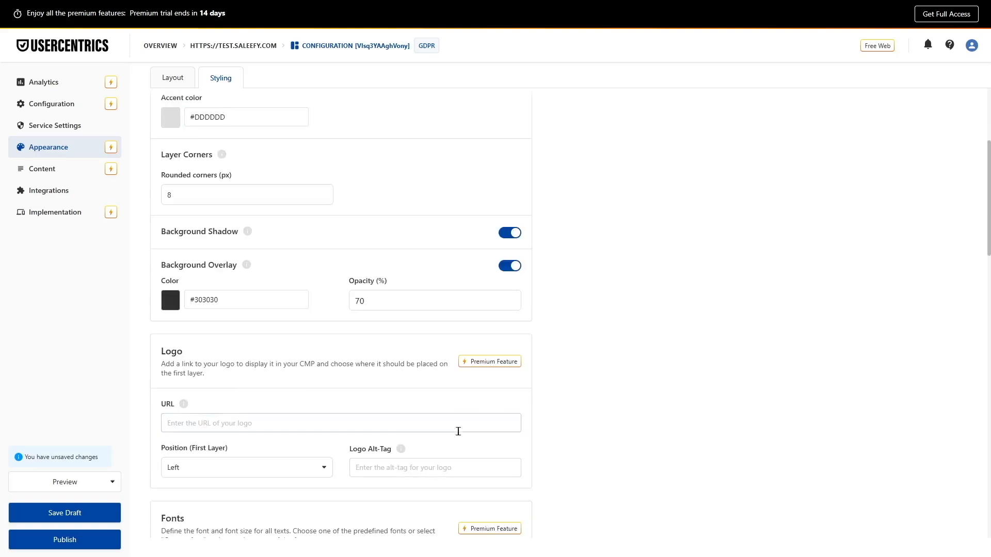
{"action": "scroll", "coordinate": [669, 420], "scroll_direction": "up", "scroll_amount": 5}
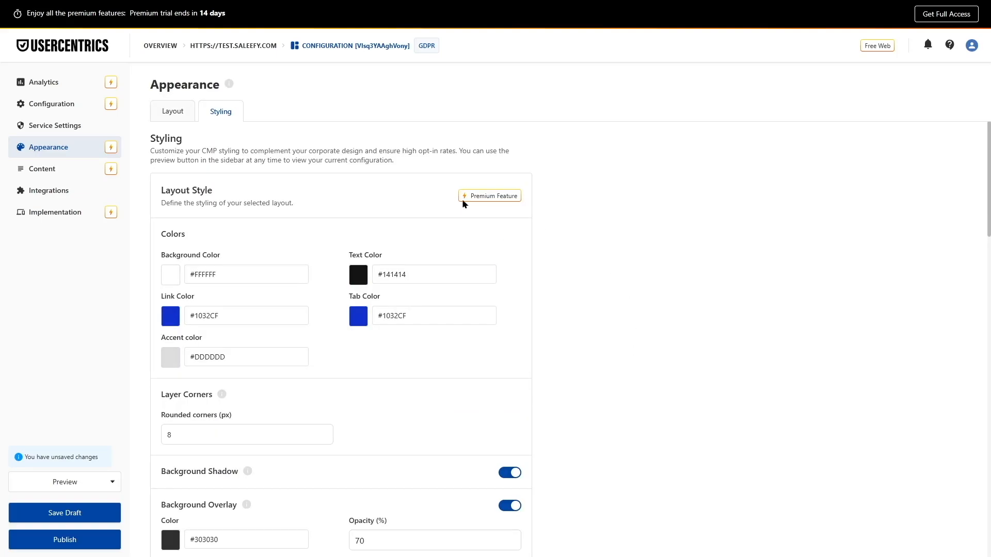
{"action": "scroll", "coordinate": [911, 178], "scroll_direction": "down", "scroll_amount": 4}
{"action": "scroll", "coordinate": [988, 304], "scroll_direction": "down", "scroll_amount": 11}
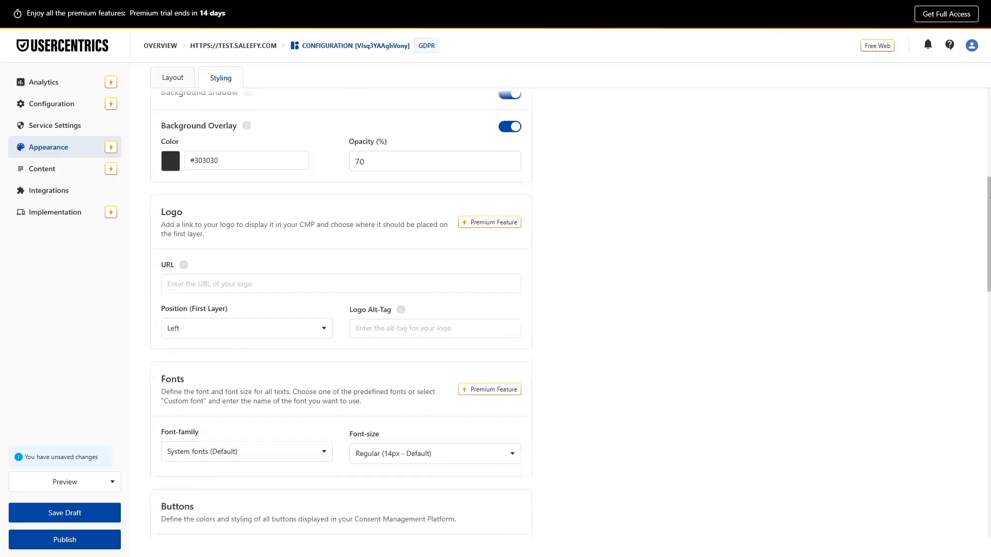
{"action": "left_click_drag", "start_coordinate": [990, 303], "coordinate": [990, 99]}
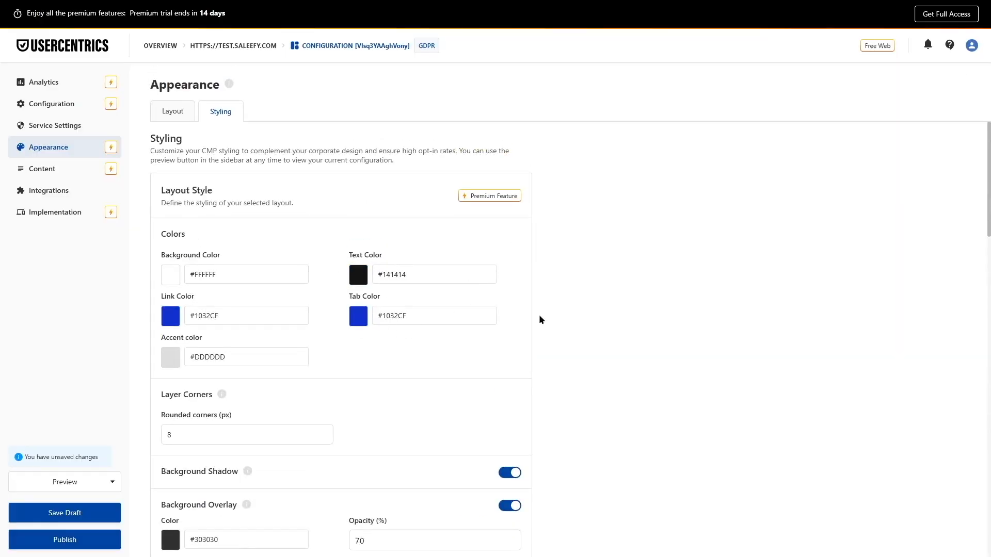
- Set the accept button's background color to #f28482 in the banner's styling settings
{"action": "left_click", "coordinate": [247, 278]}
{"action": "left_click", "coordinate": [457, 268]}
{"action": "scroll", "coordinate": [458, 267], "scroll_direction": "down", "scroll_amount": 10}
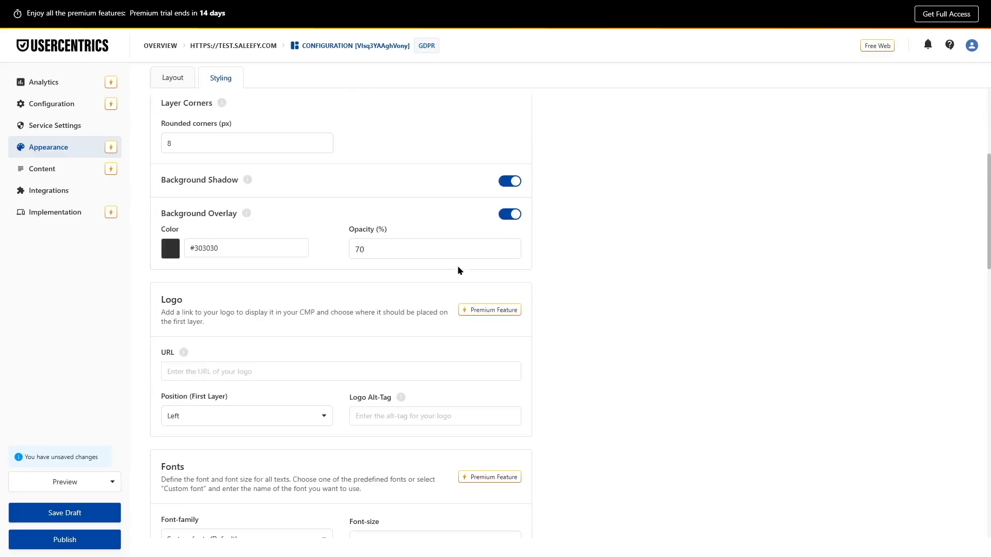
{"action": "scroll", "coordinate": [458, 265], "scroll_direction": "down", "scroll_amount": 2}
{"action": "left_click", "coordinate": [276, 314]}
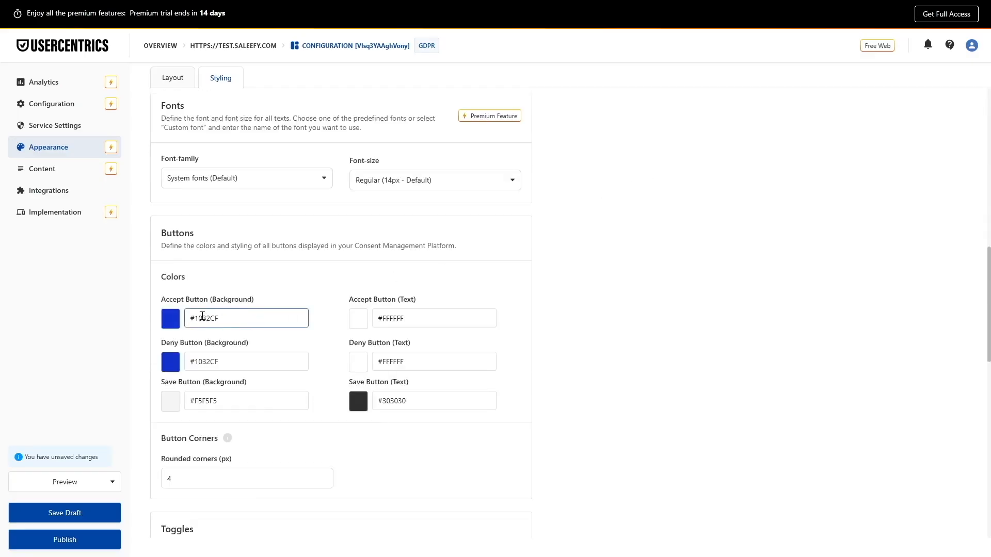
{"action": "left_click", "coordinate": [170, 318]}
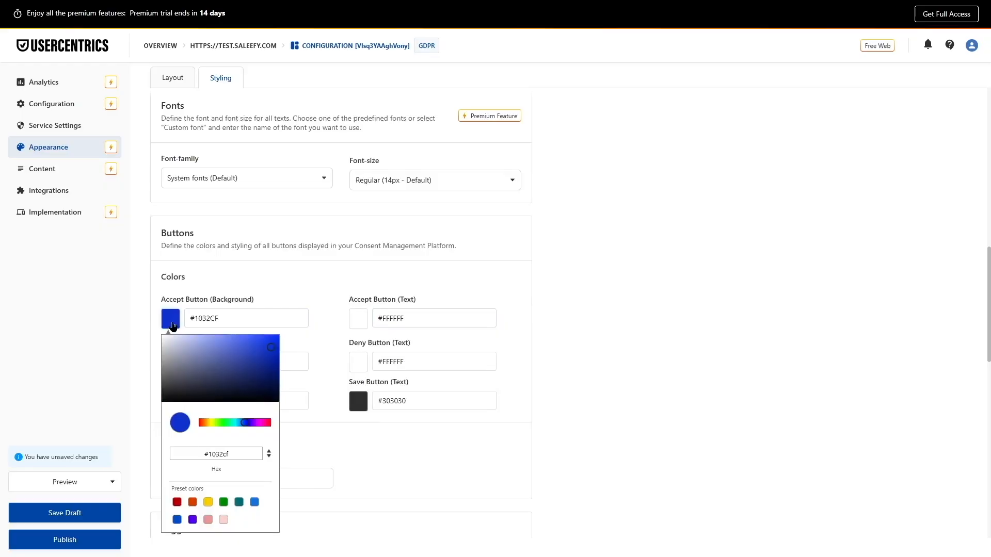
{"action": "triple_click", "coordinate": [223, 319]}
{"action": "type", "text": "#f28482"}
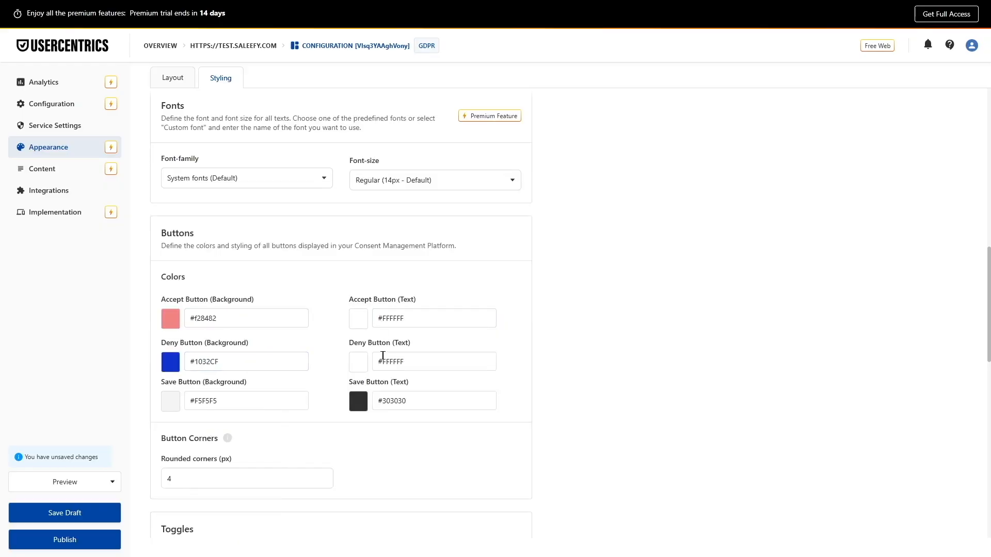
- Style the privacy button with the Security icon and a #f28482 background color
{"action": "scroll", "coordinate": [317, 330], "scroll_direction": "down", "scroll_amount": 10}
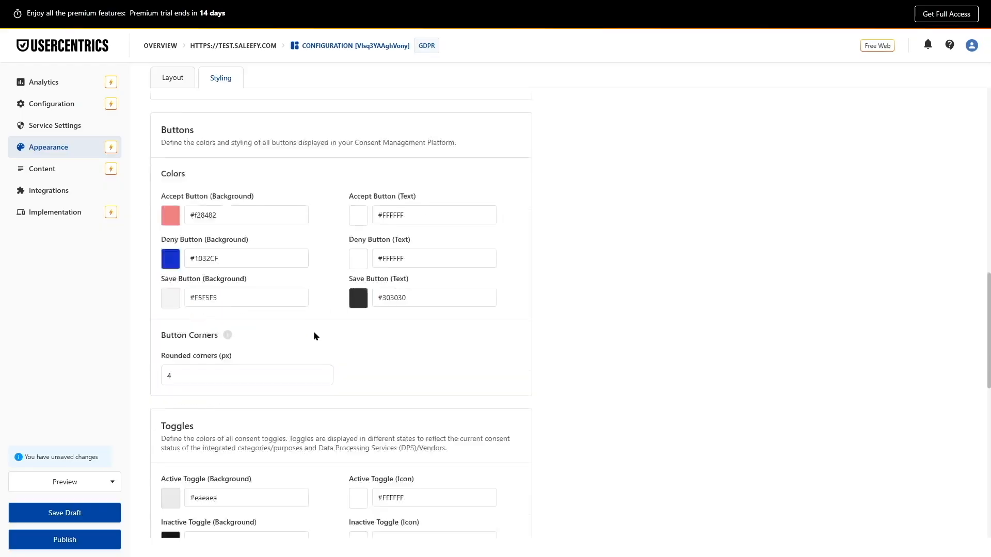
{"action": "scroll", "coordinate": [314, 334], "scroll_direction": "down", "scroll_amount": 2}
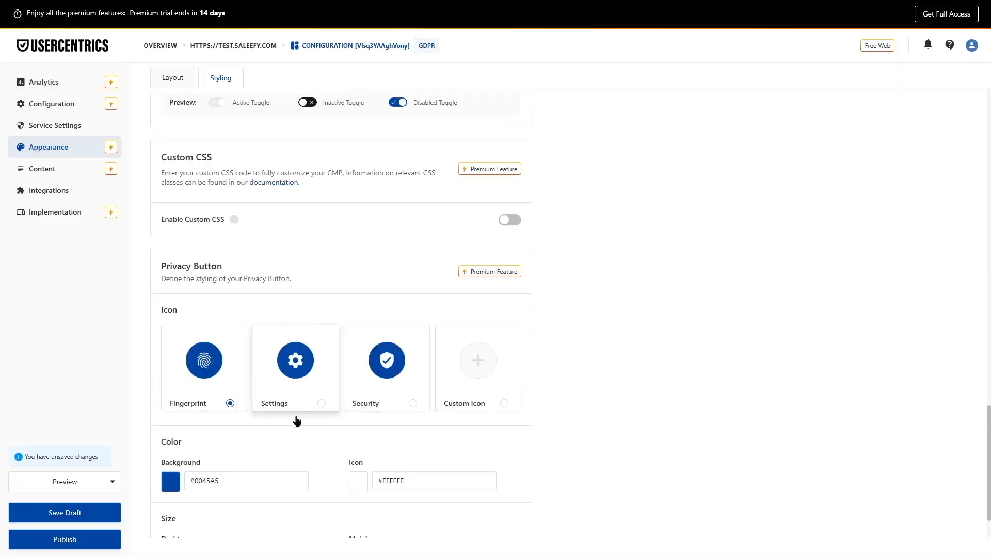
{"action": "left_click", "coordinate": [390, 379]}
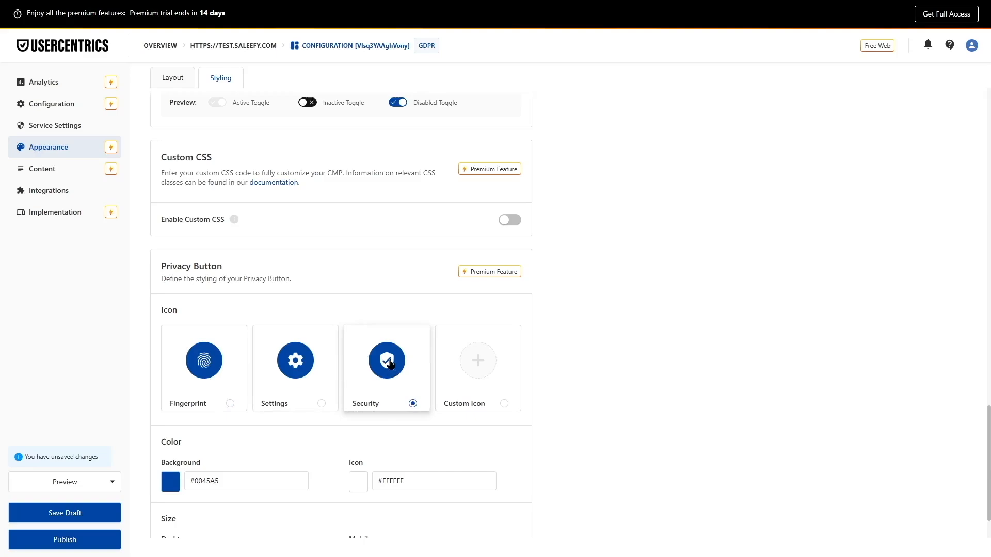
{"action": "scroll", "coordinate": [390, 363], "scroll_direction": "down", "scroll_amount": 1}
{"action": "left_click", "coordinate": [176, 433]}
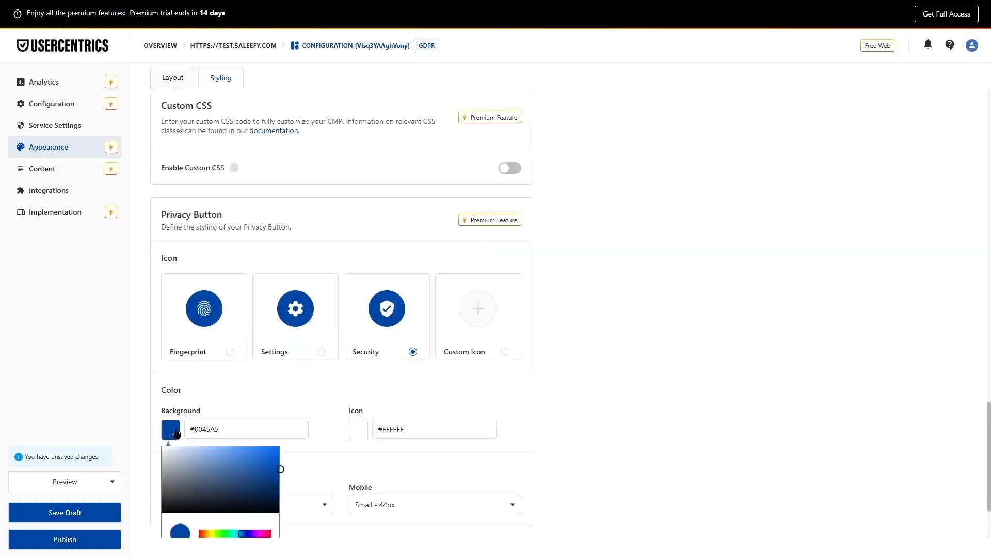
{"action": "scroll", "coordinate": [240, 457], "scroll_direction": "down", "scroll_amount": 2}
{"action": "left_click_drag", "start_coordinate": [233, 460], "coordinate": [193, 459]}
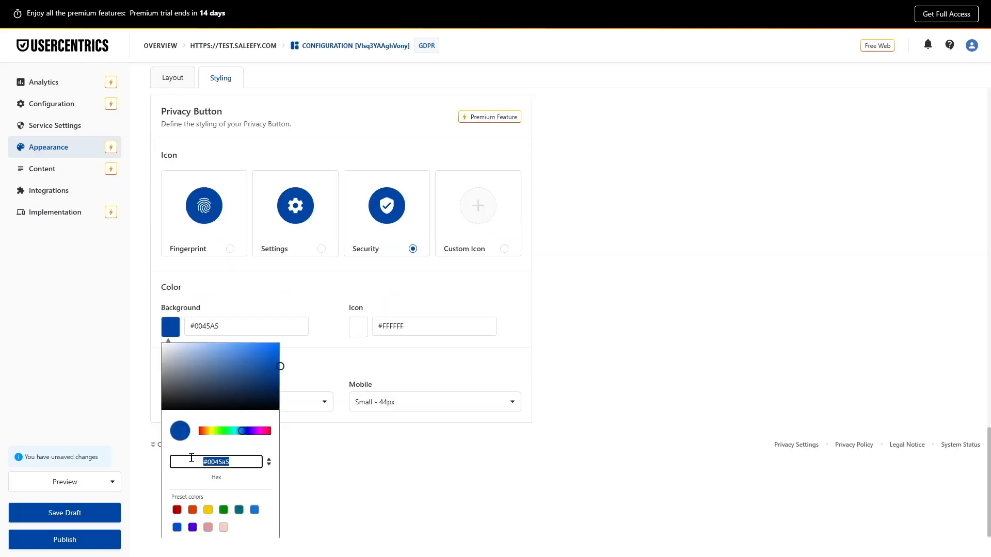
{"action": "type", "text": "#f28482"}
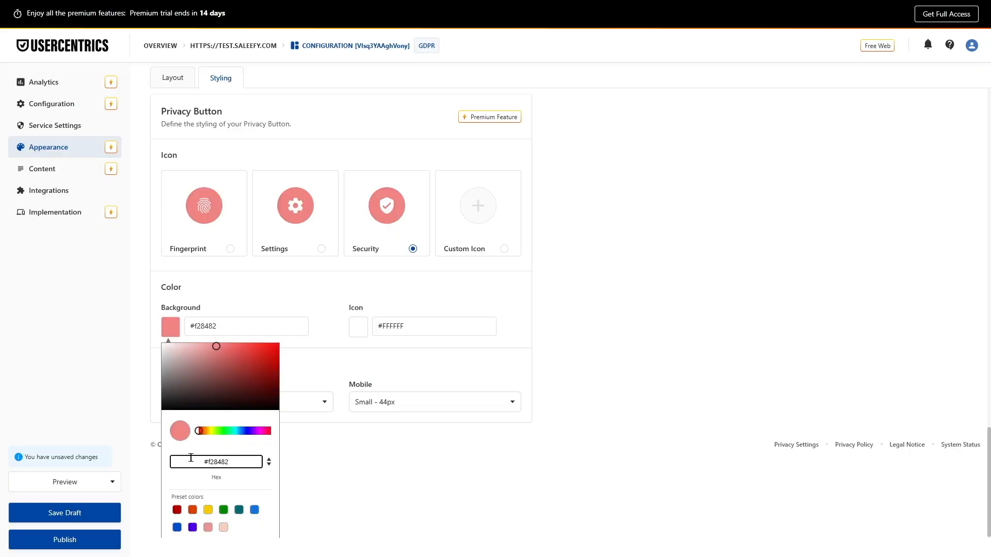
{"action": "left_click", "coordinate": [396, 419]}
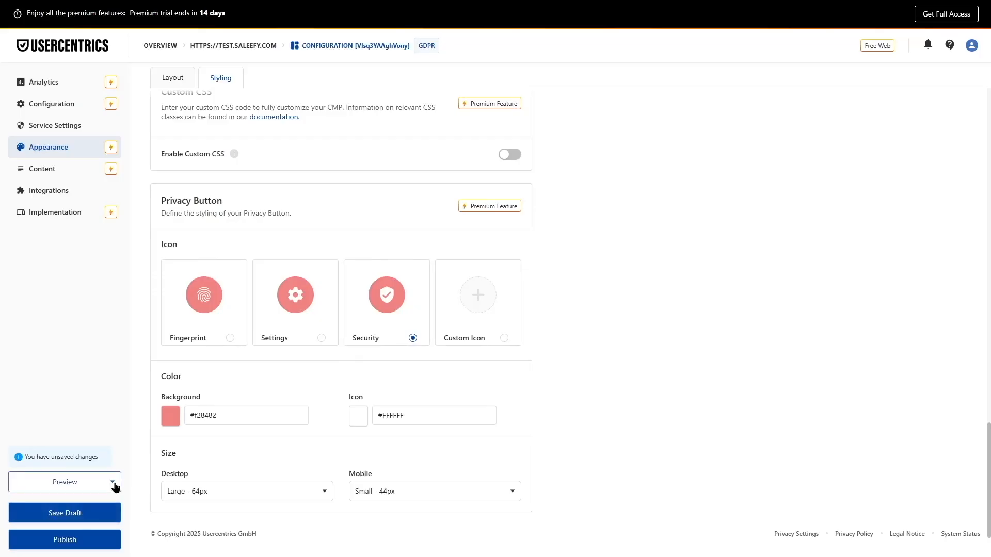
- Publish the styling changes to the live version and confirm the publication
{"action": "left_click", "coordinate": [62, 540]}
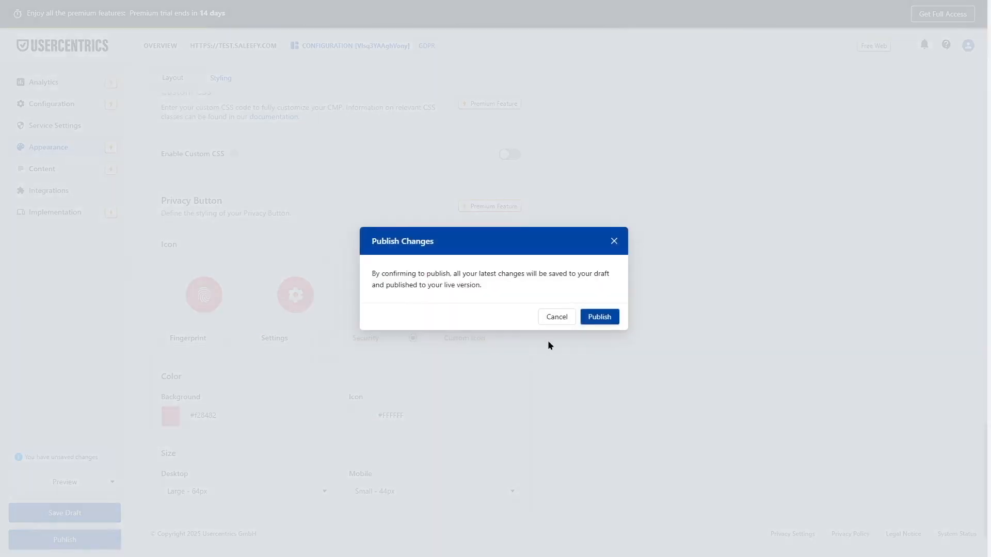
{"action": "left_click", "coordinate": [599, 317]}
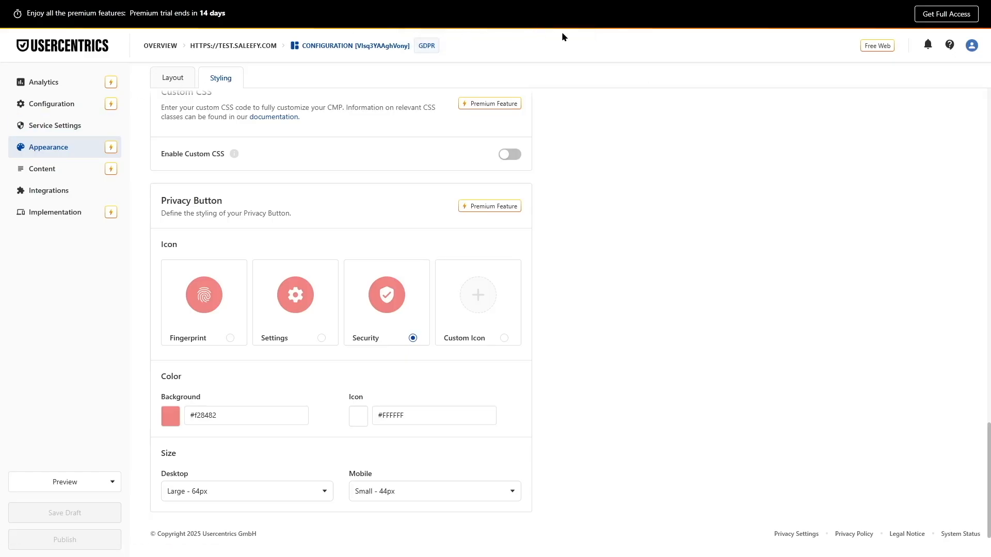
{"action": "scroll", "coordinate": [674, 341], "scroll_direction": "up", "scroll_amount": 10}
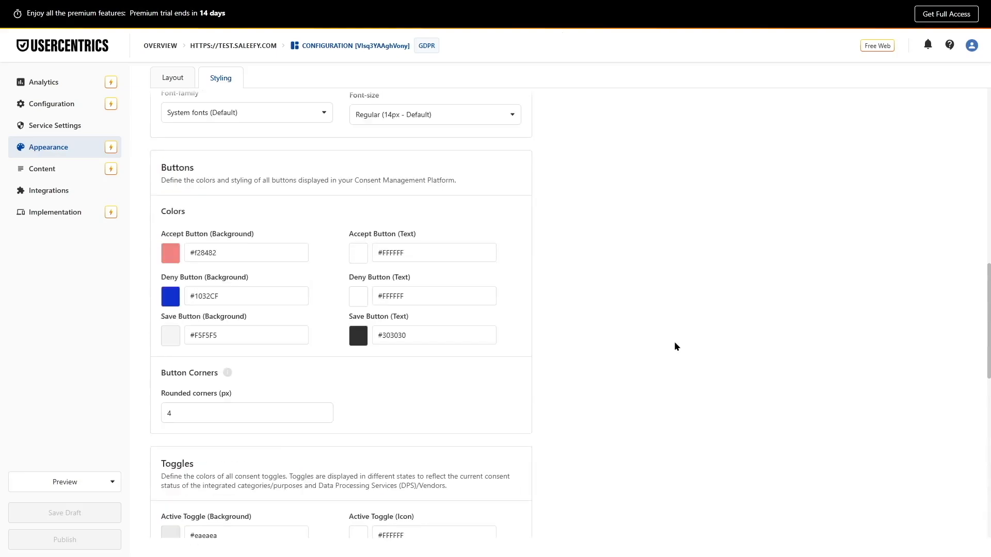
{"action": "scroll", "coordinate": [674, 343], "scroll_direction": "up", "scroll_amount": 10}
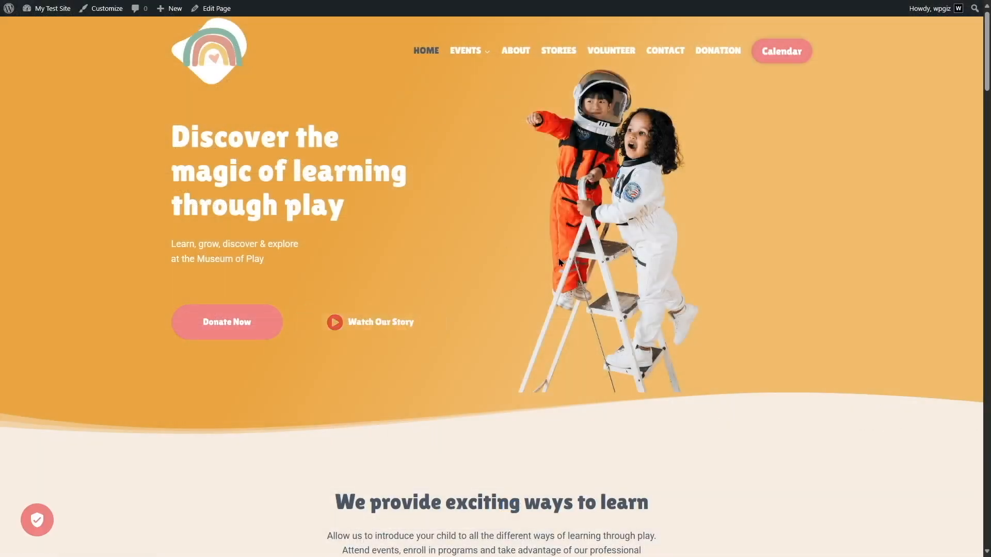
- On the live WordPress site, open the privacy settings from the privacy button, inspect the Functional category's services, and close the settings
{"action": "left_click", "coordinate": [36, 522]}
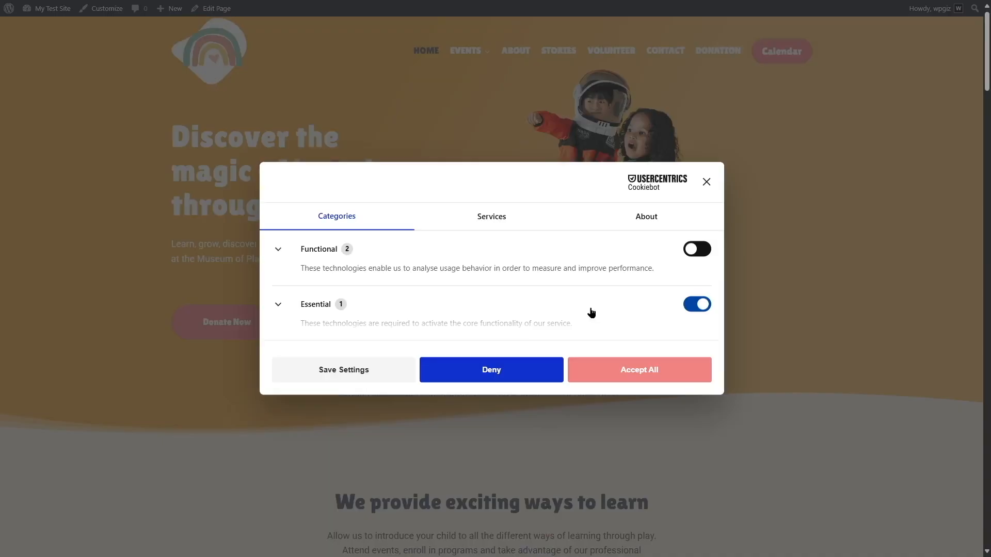
{"action": "left_click", "coordinate": [277, 251]}
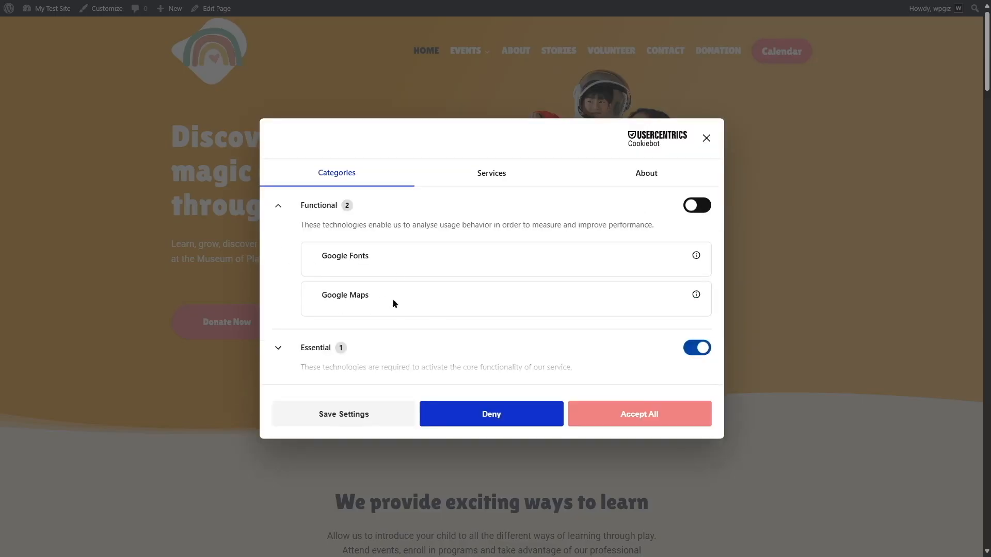
{"action": "left_click", "coordinate": [279, 206]}
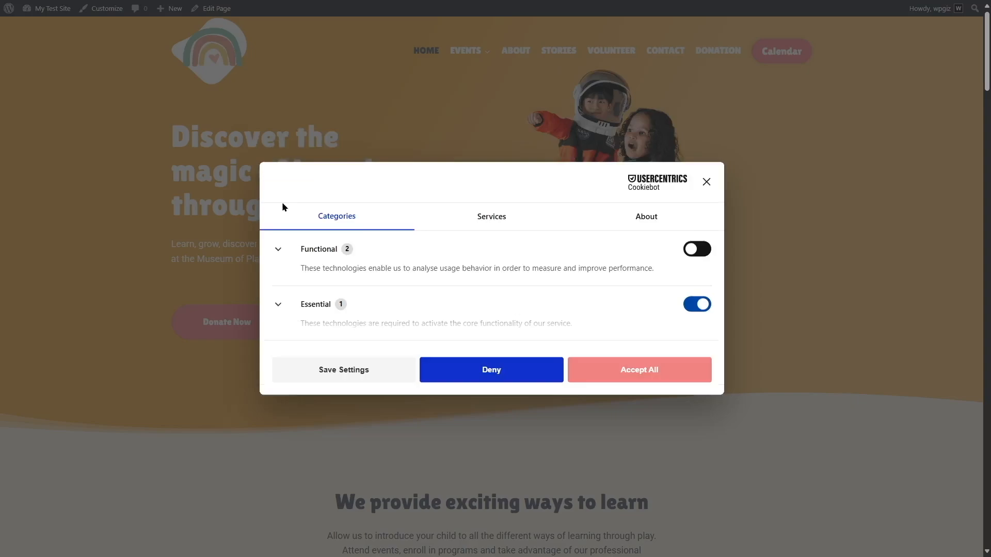
{"action": "left_click", "coordinate": [707, 184]}
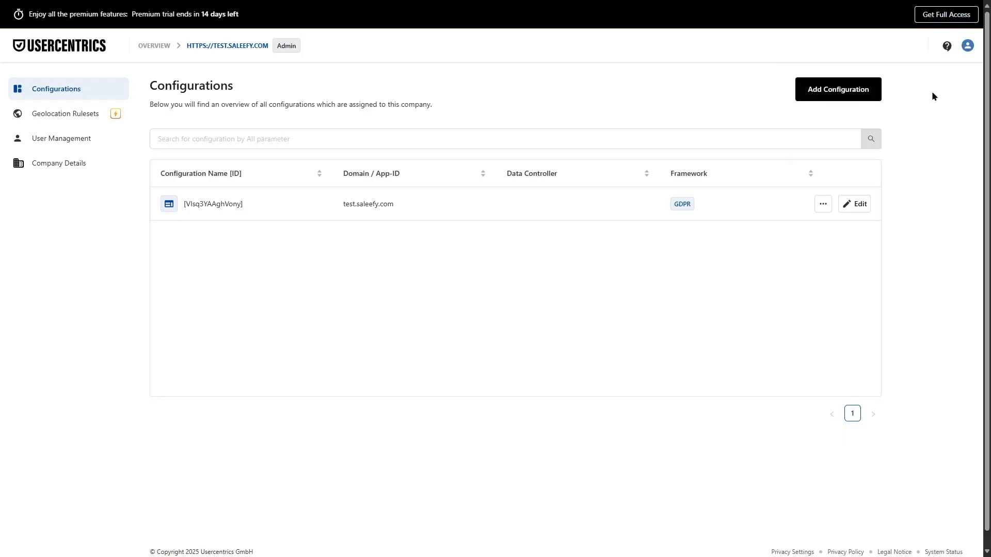
- Open the Usercentrics plan selection and its Free Plan option, and compare the Free and Premium features on Cookiebot's pricing page
{"action": "left_click", "coordinate": [930, 18]}
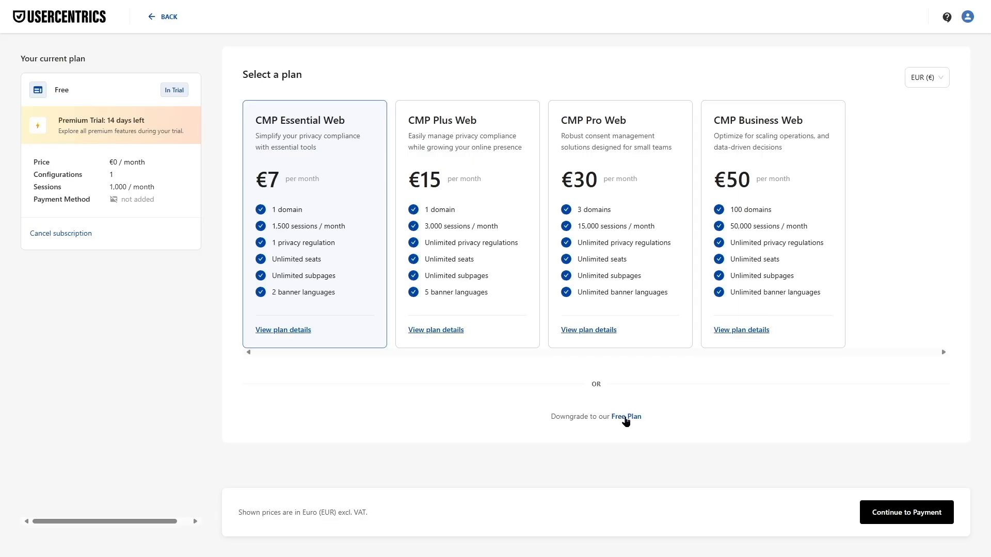
{"action": "left_click", "coordinate": [625, 417]}
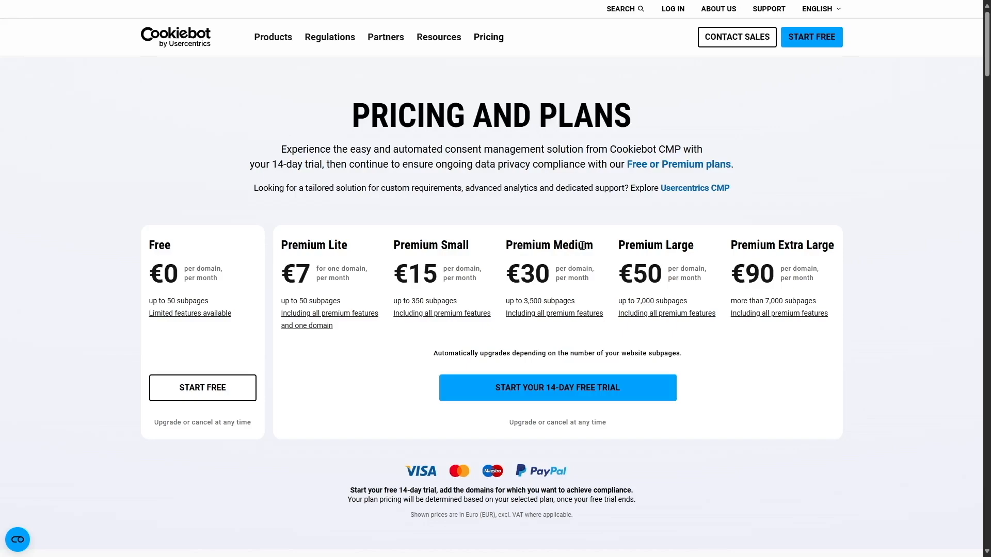
{"action": "scroll", "coordinate": [849, 250], "scroll_direction": "down", "scroll_amount": 10}
{"action": "scroll", "coordinate": [755, 278], "scroll_direction": "up", "scroll_amount": 2}
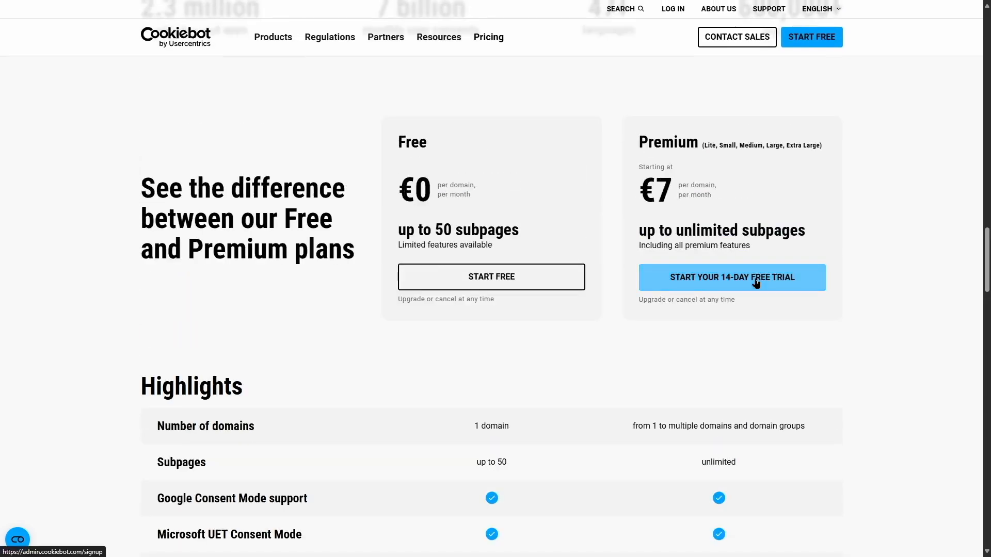
{"action": "scroll", "coordinate": [754, 155], "scroll_direction": "down", "scroll_amount": 1}
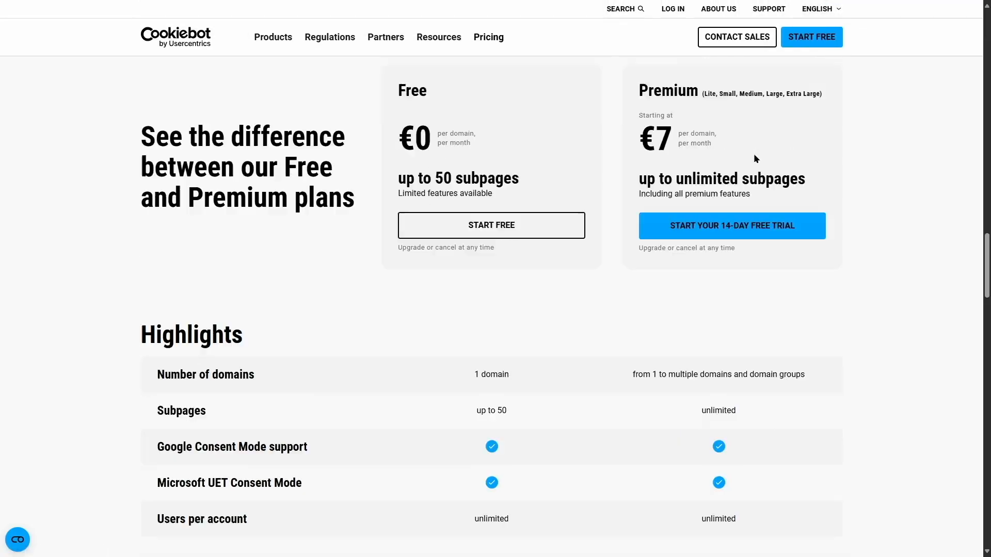
{"action": "scroll", "coordinate": [754, 158], "scroll_direction": "down", "scroll_amount": 3}
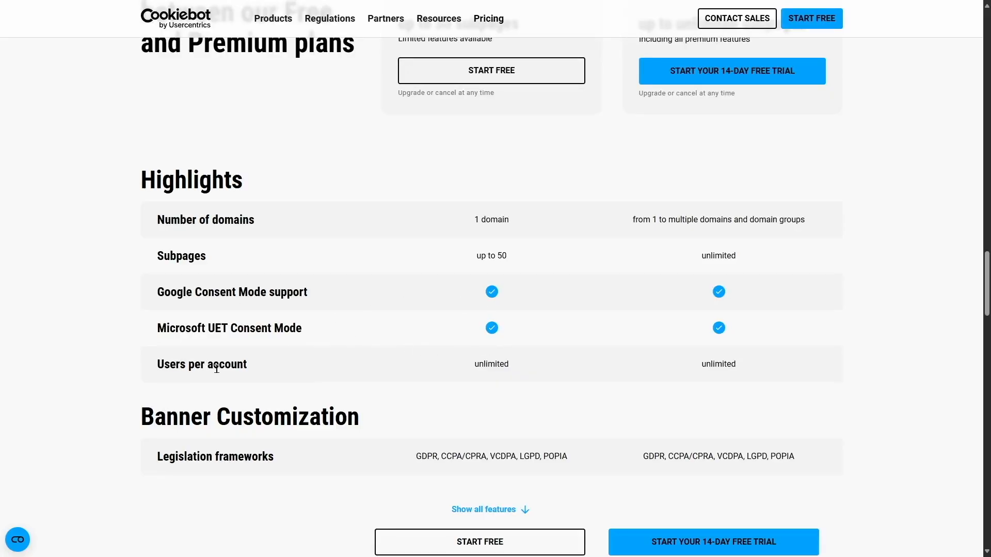
{"action": "scroll", "coordinate": [535, 377], "scroll_direction": "down", "scroll_amount": 4}
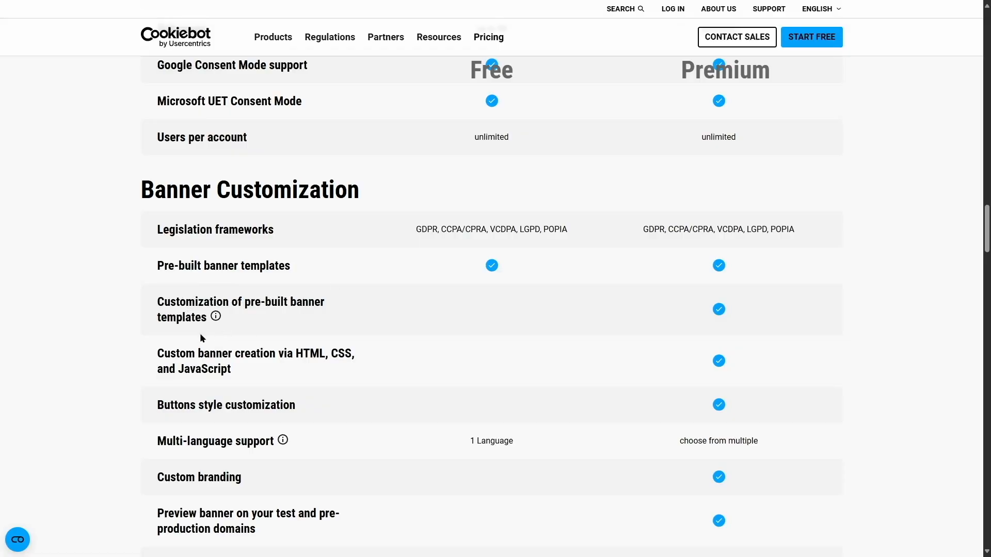
{"action": "scroll", "coordinate": [432, 387], "scroll_direction": "up", "scroll_amount": 20}
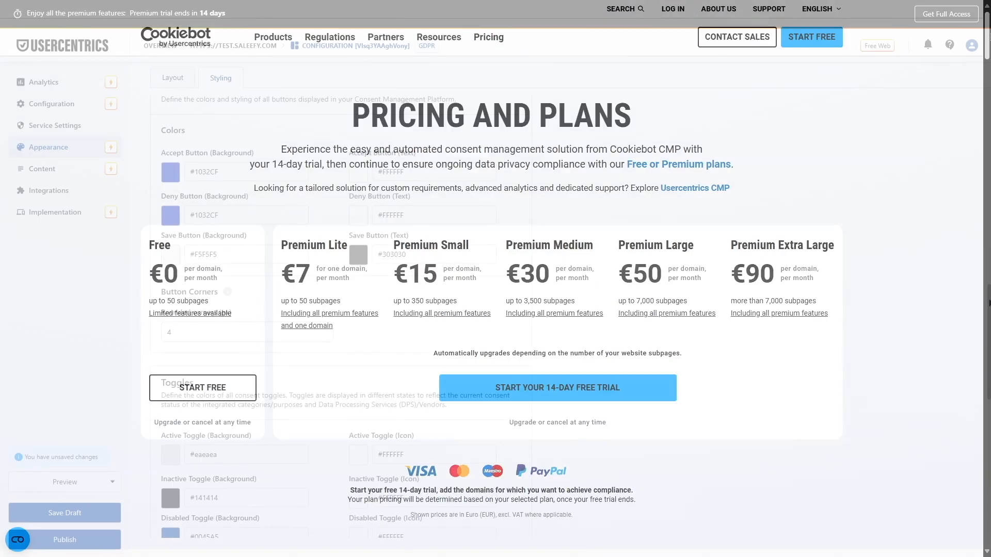
{"action": "scroll", "coordinate": [340, 310], "scroll_direction": "down", "scroll_amount": 5}
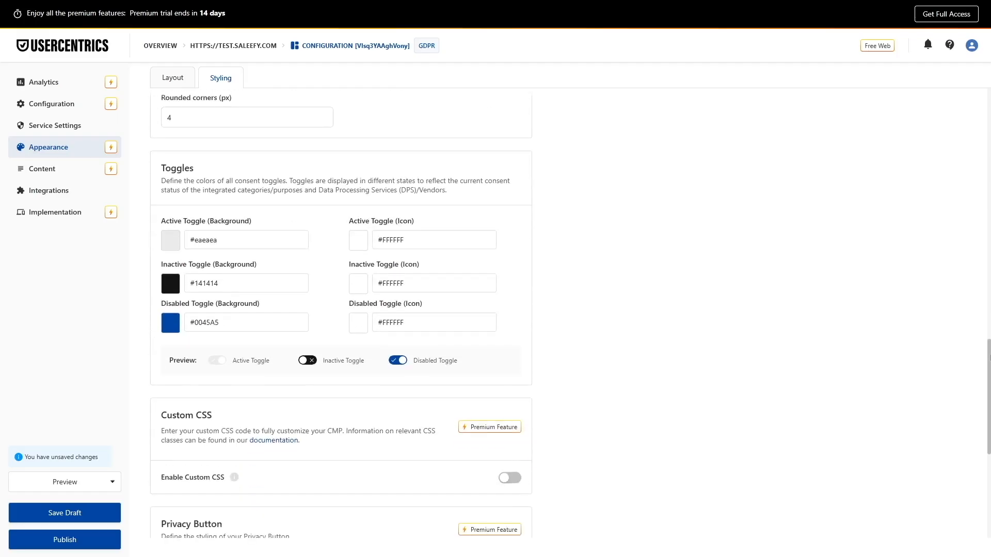
{"action": "scroll", "coordinate": [340, 310], "scroll_direction": "up", "scroll_amount": 15}
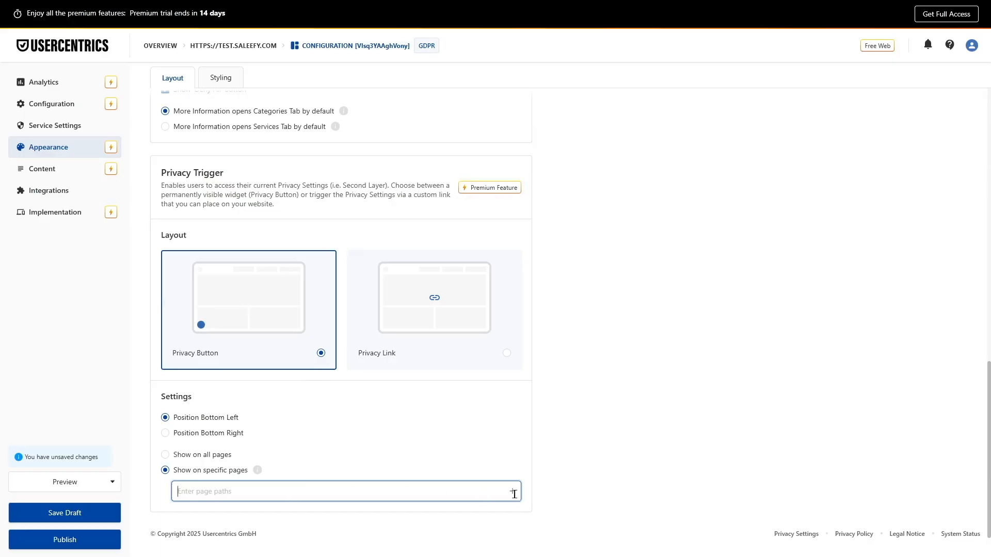
{"action": "scroll", "coordinate": [538, 246], "scroll_direction": "up", "scroll_amount": 3}
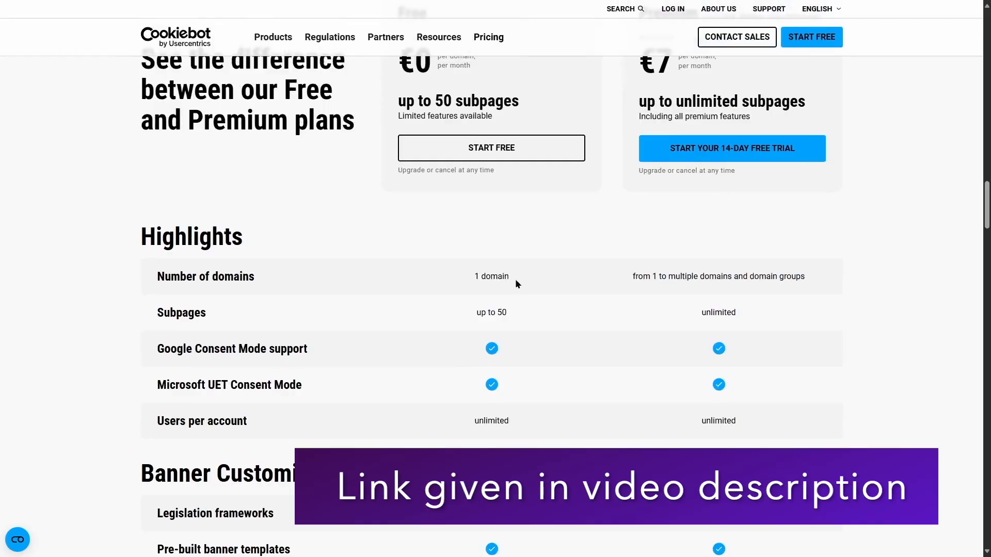
{"action": "scroll", "coordinate": [515, 282], "scroll_direction": "up", "scroll_amount": 2}
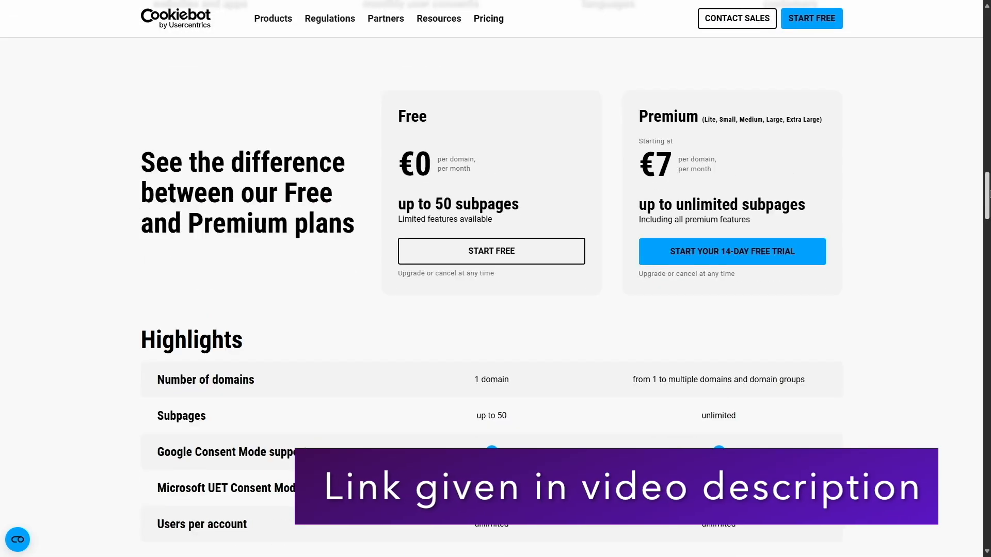